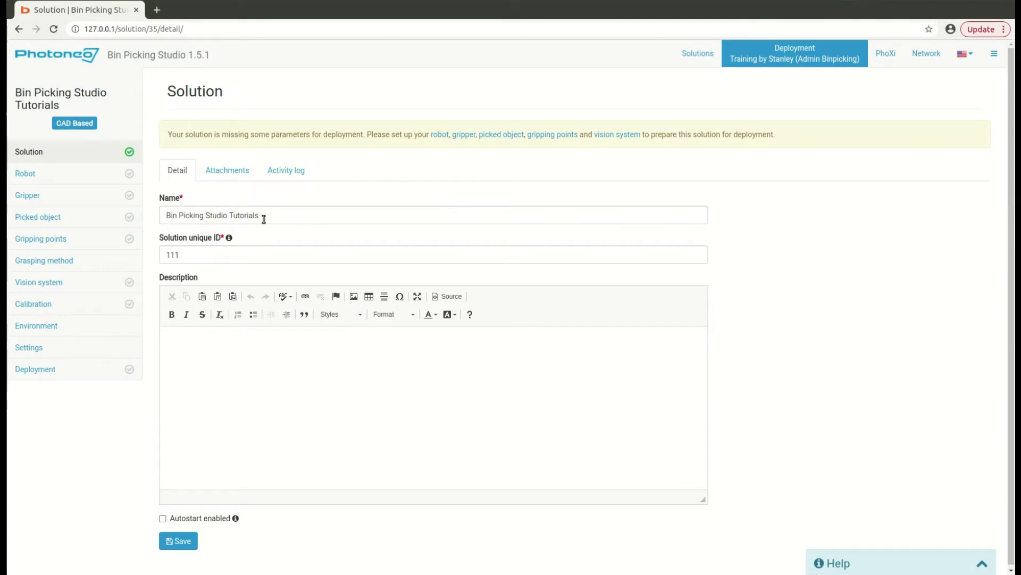
Step: Add a new gripper and name it Vacuum tool 180mm
{"action": "left_click", "coordinate": [48, 201]}
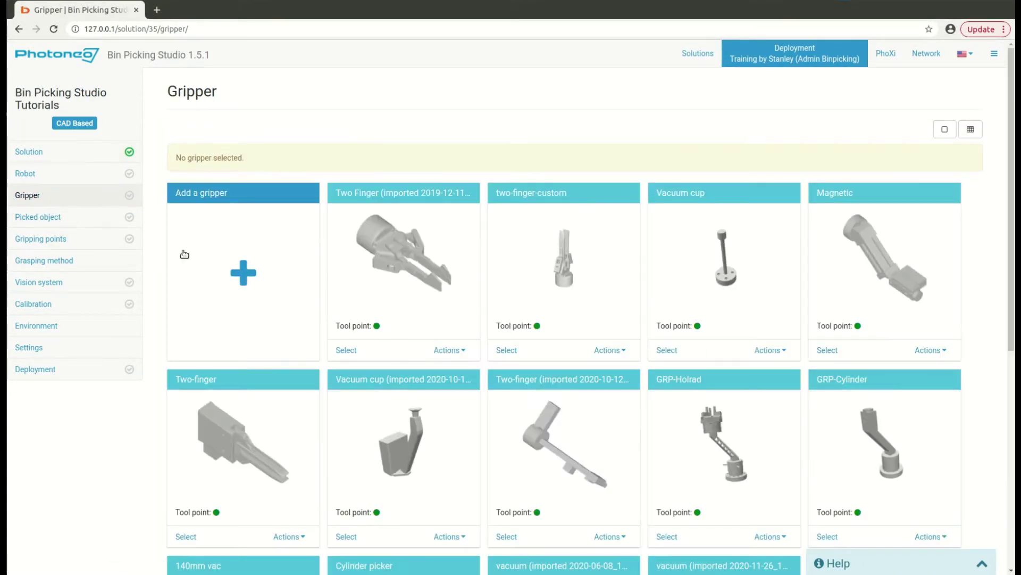
{"action": "left_click", "coordinate": [239, 273]}
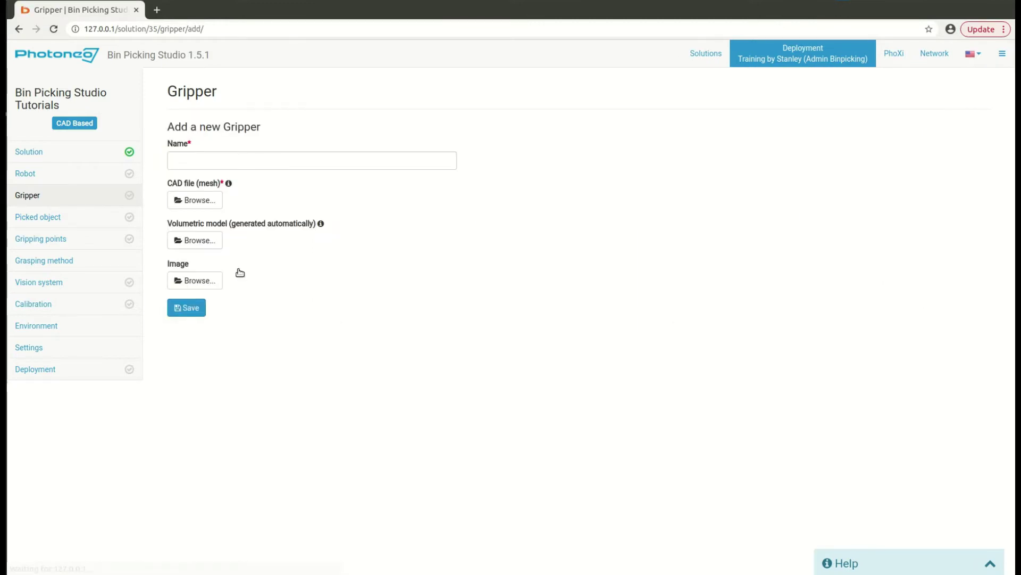
{"action": "left_click", "coordinate": [212, 161]}
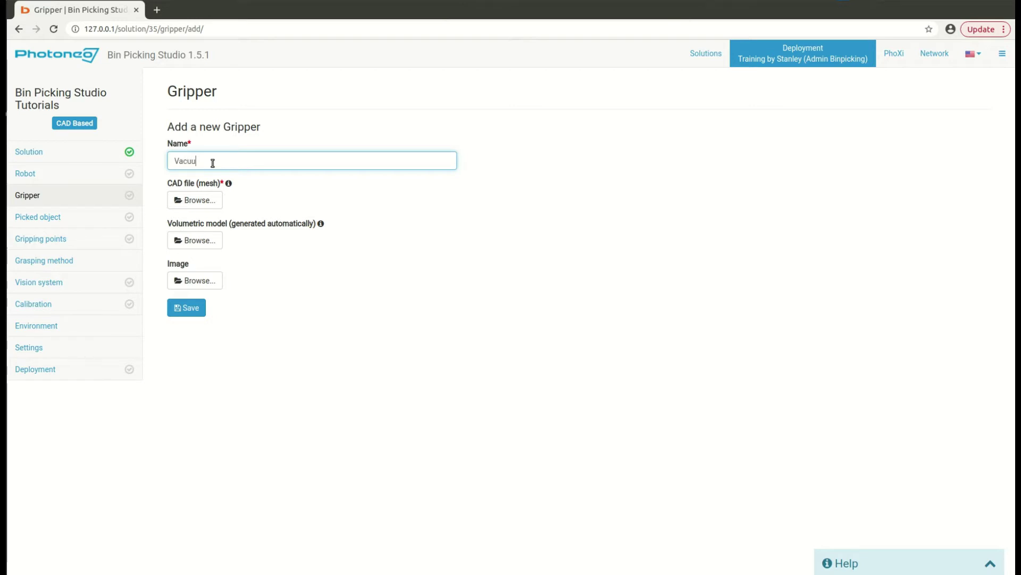
{"action": "type", "text": "Vacuum tool 140"}
{"action": "key", "text": "Delete"}
Step: Load gripper_CAD.stl as the gripper mesh, save the gripper, and inspect its 3D model
{"action": "left_click", "coordinate": [196, 203]}
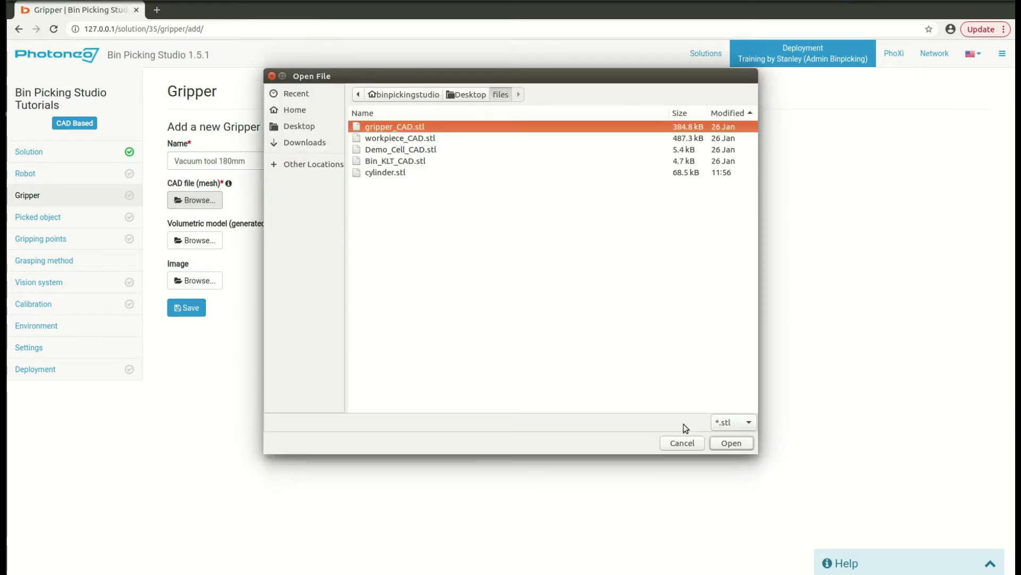
{"action": "left_click", "coordinate": [733, 443]}
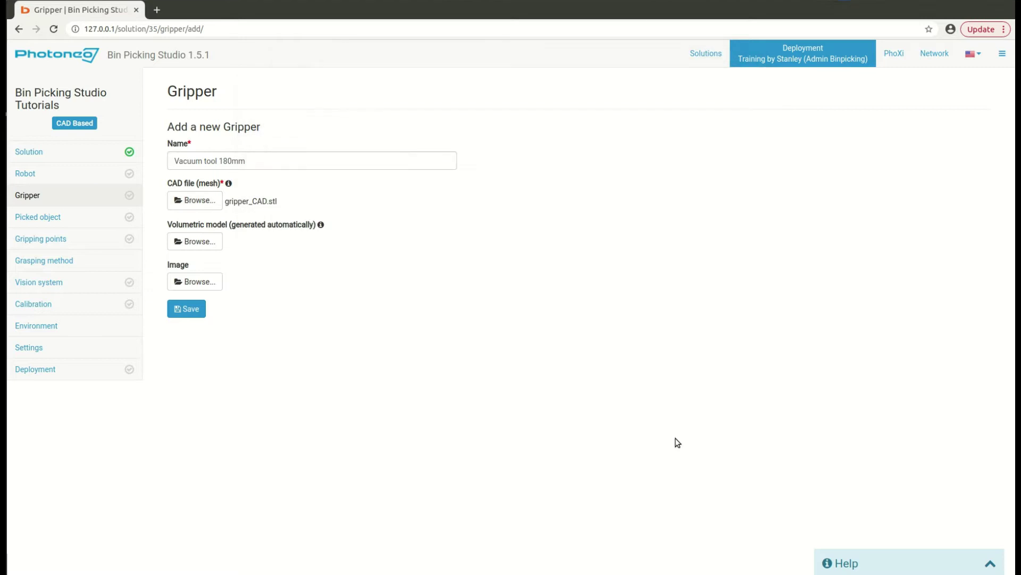
{"action": "left_click", "coordinate": [184, 311]}
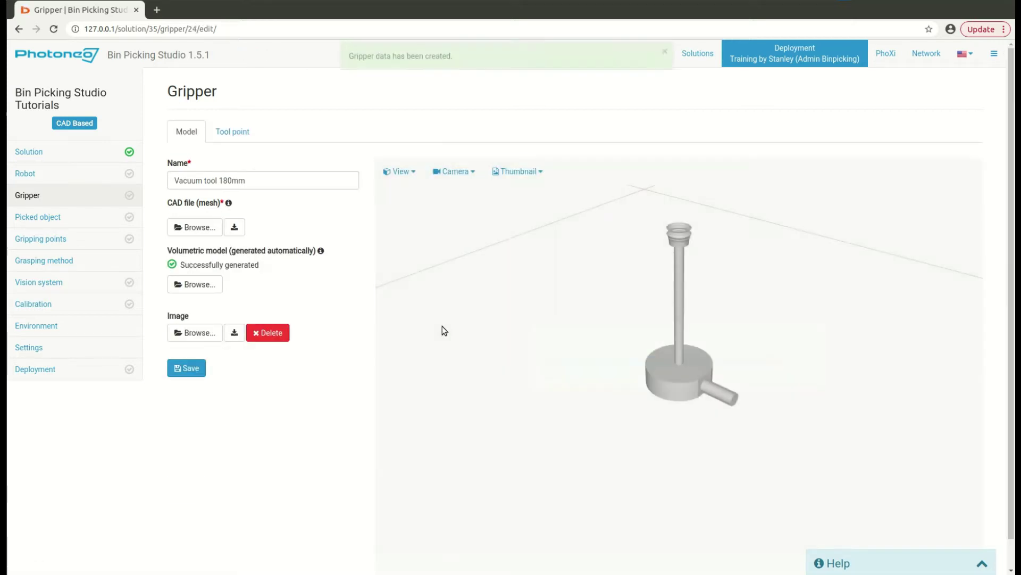
{"action": "left_click_drag", "start_coordinate": [445, 330], "coordinate": [689, 376]}
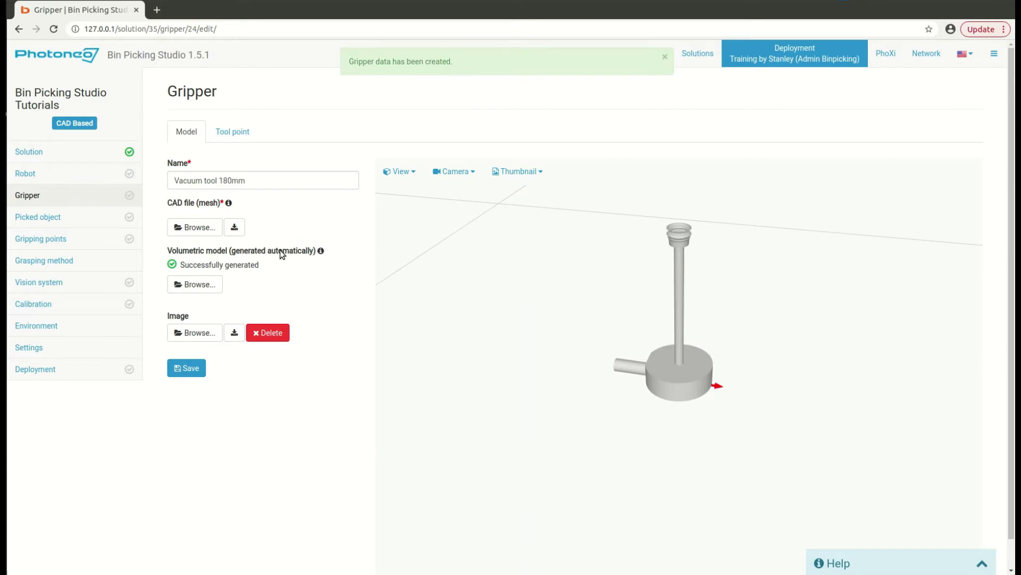
{"action": "left_click", "coordinate": [191, 228]}
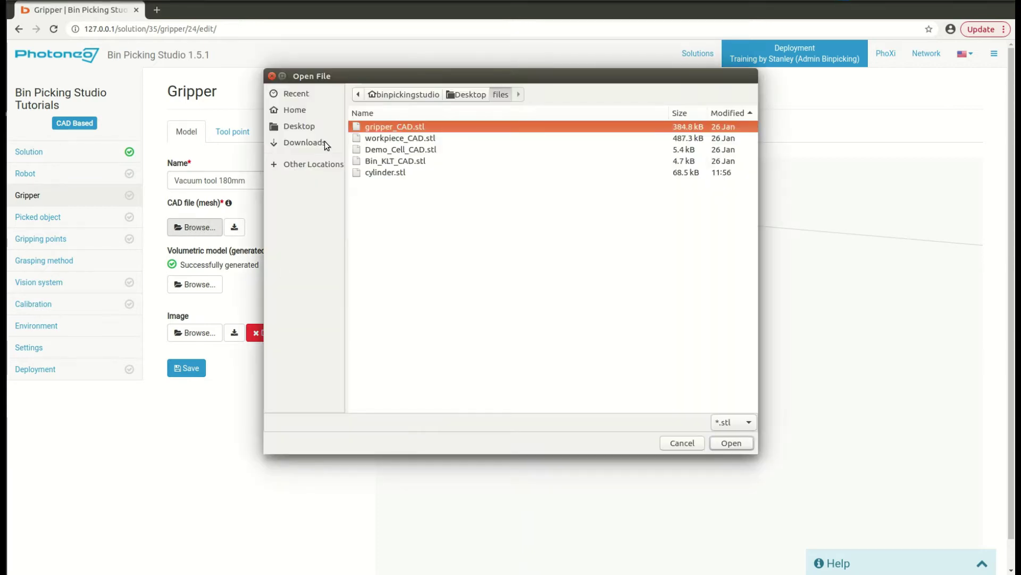
{"action": "left_click", "coordinate": [678, 442]}
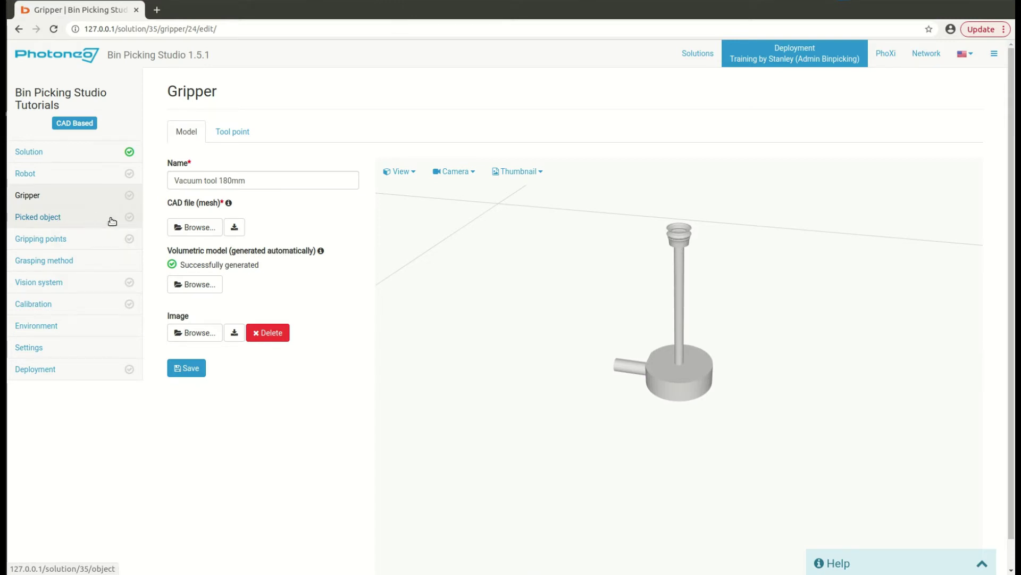
Step: Add picked object 'Plastic t-fitting' with workpiece_CAD.stl as its mesh and save it
{"action": "left_click", "coordinate": [78, 219]}
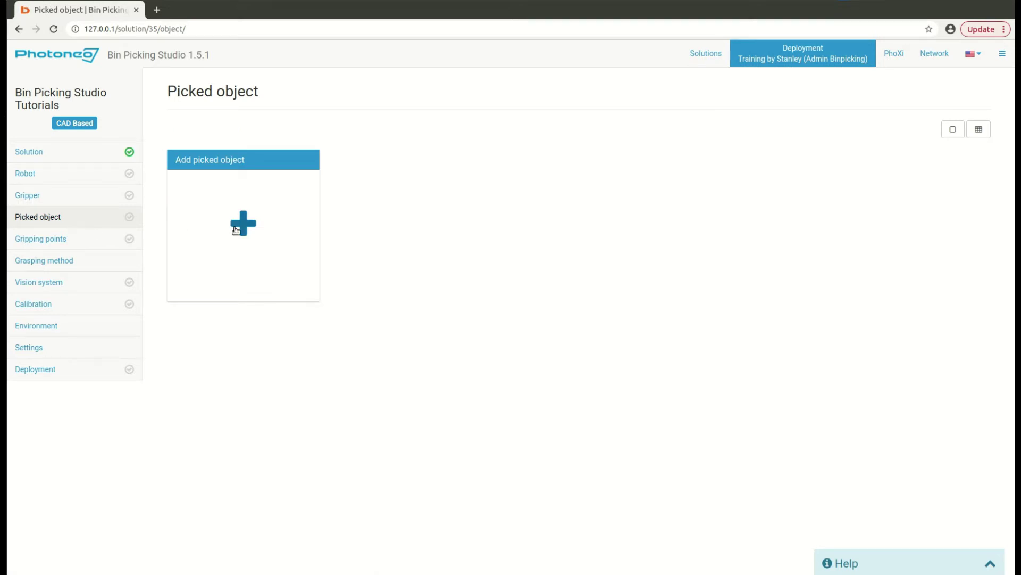
{"action": "left_click", "coordinate": [242, 228]}
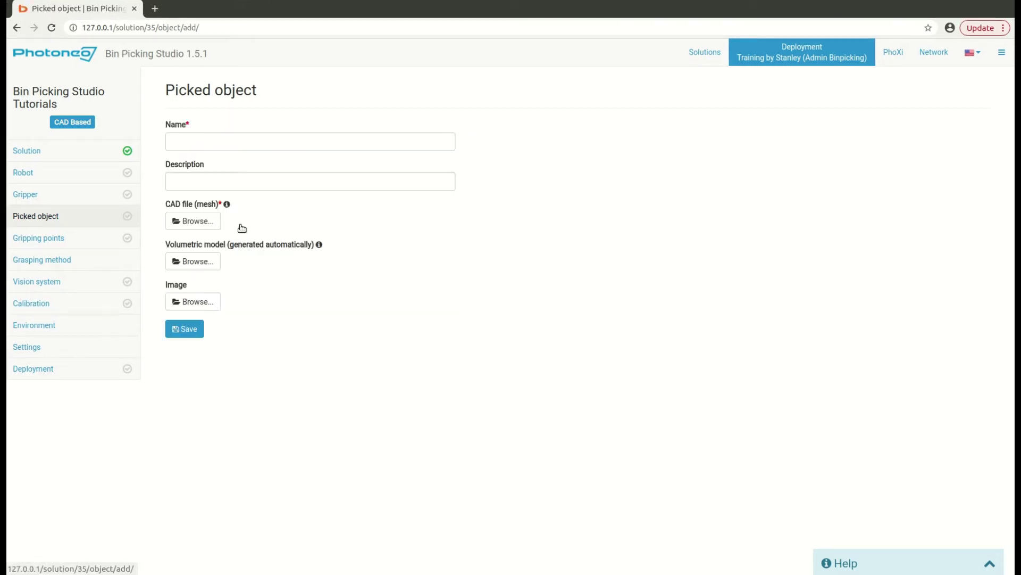
{"action": "left_click", "coordinate": [186, 141]}
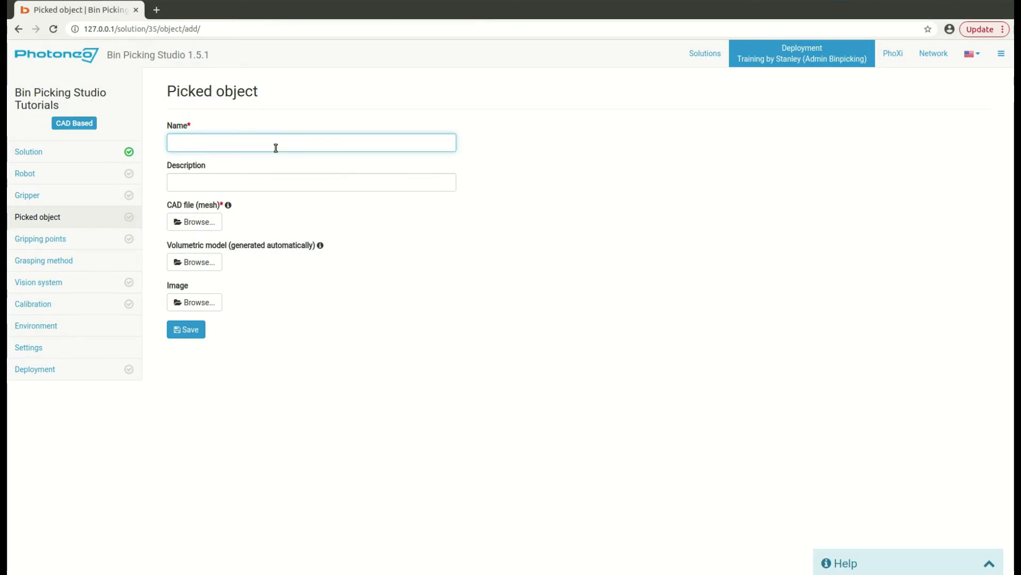
{"action": "type", "text": "Plastic "}
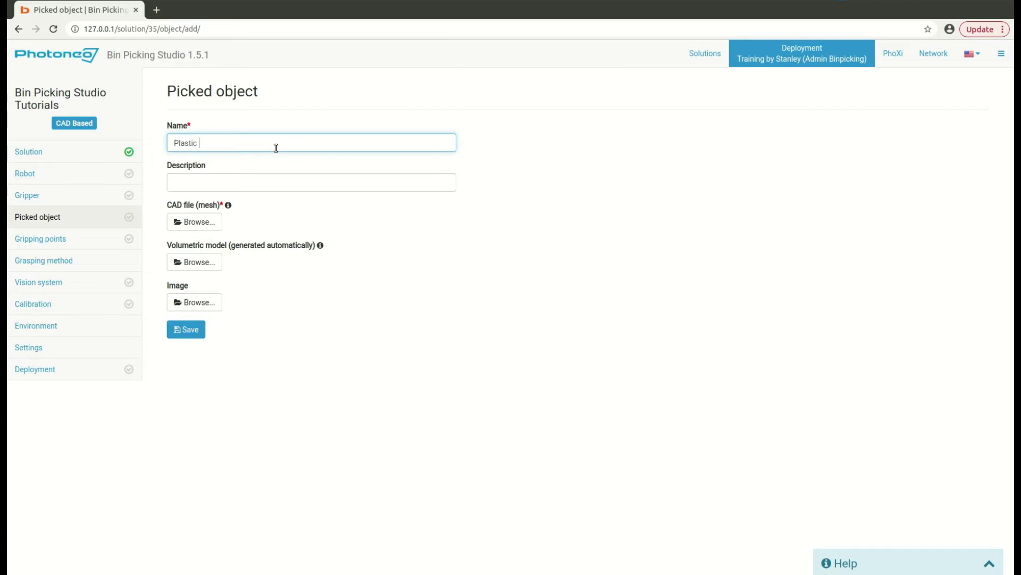
{"action": "type", "text": "t-fitting"}
{"action": "left_click", "coordinate": [199, 222]}
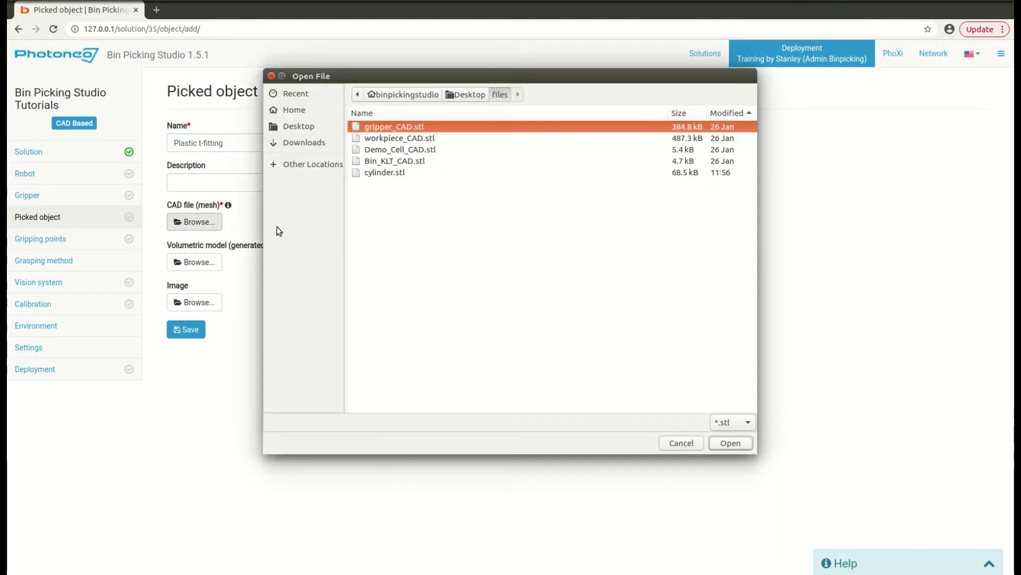
{"action": "left_click", "coordinate": [391, 139]}
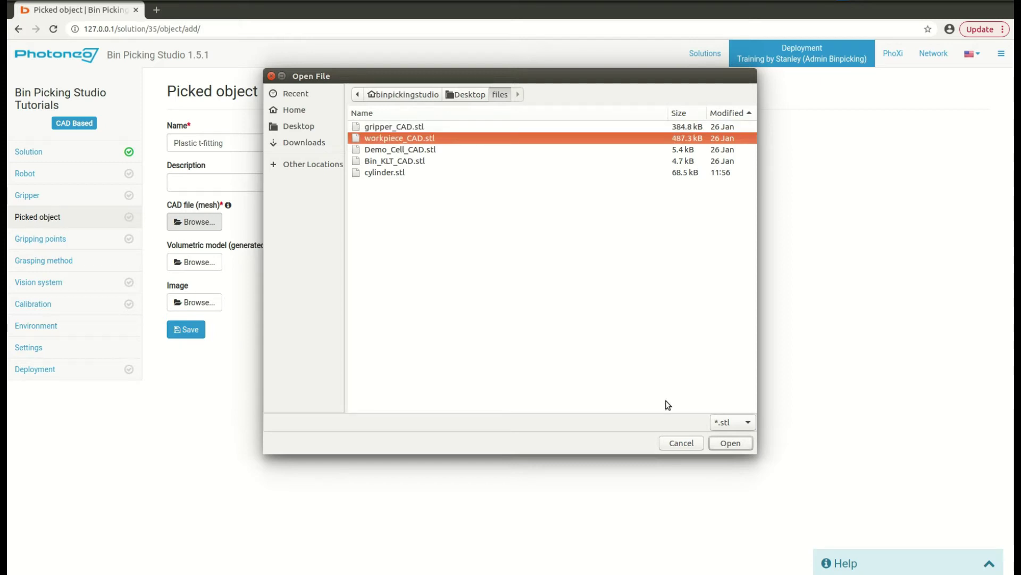
{"action": "left_click", "coordinate": [737, 441]}
{"action": "left_click", "coordinate": [196, 336]}
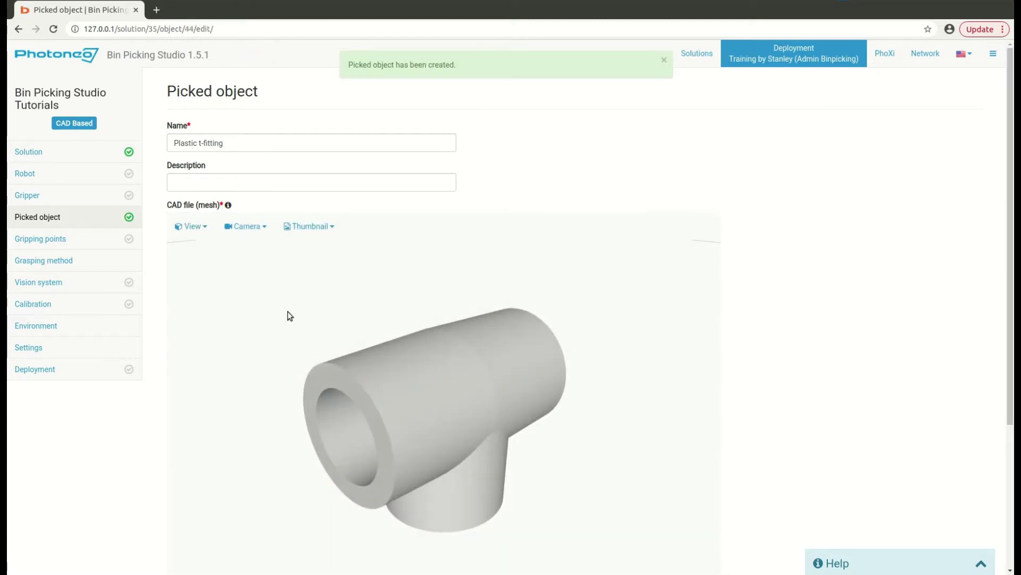
{"action": "left_click_drag", "start_coordinate": [254, 334], "coordinate": [529, 444]}
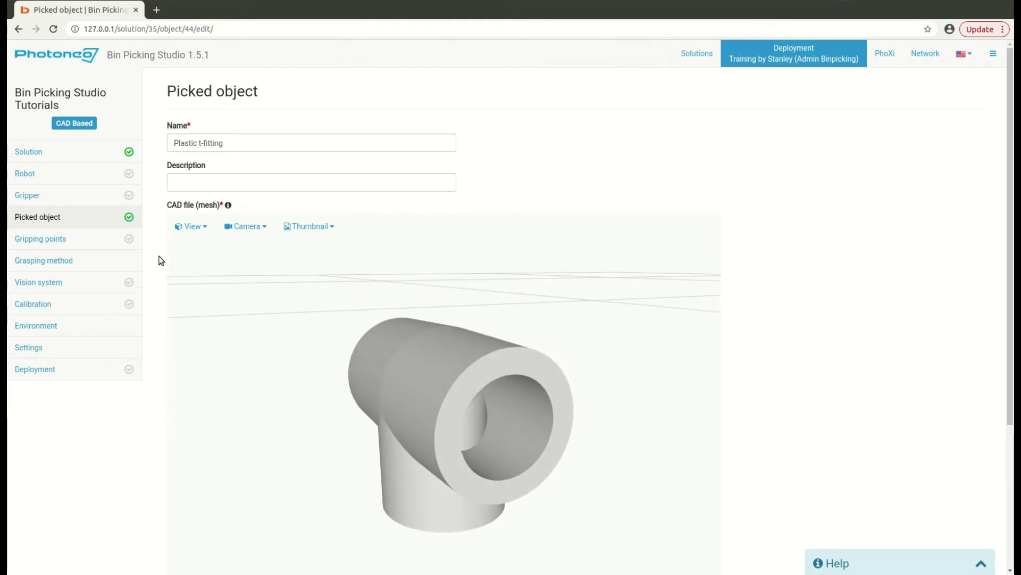
Step: Add picked object 'Cylinder' with cylinder.stl as its mesh and save it
{"action": "left_click", "coordinate": [52, 220]}
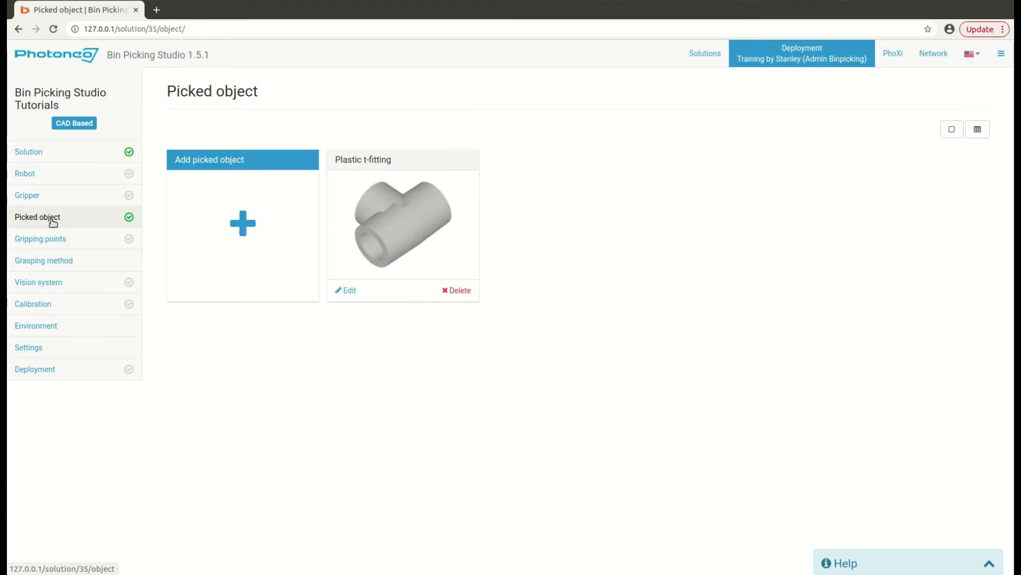
{"action": "left_click", "coordinate": [233, 223]}
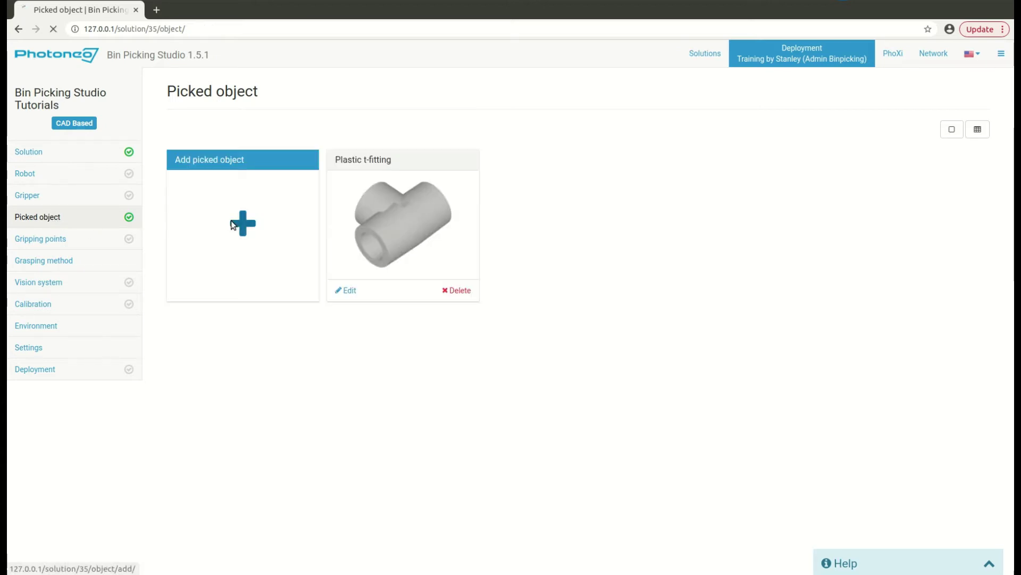
{"action": "left_click", "coordinate": [207, 142]}
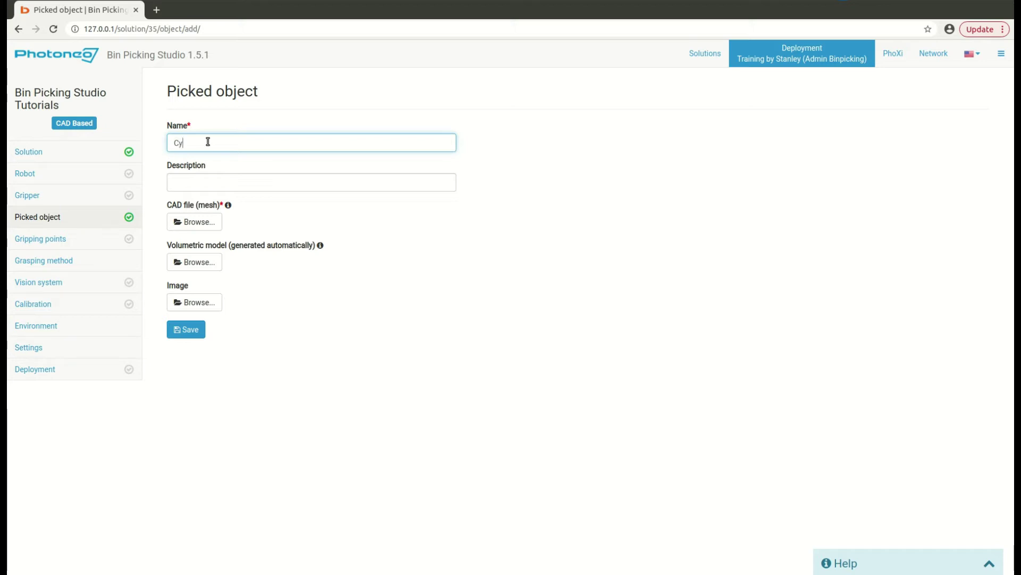
{"action": "type", "text": "Cylinder"}
{"action": "left_click", "coordinate": [200, 222]}
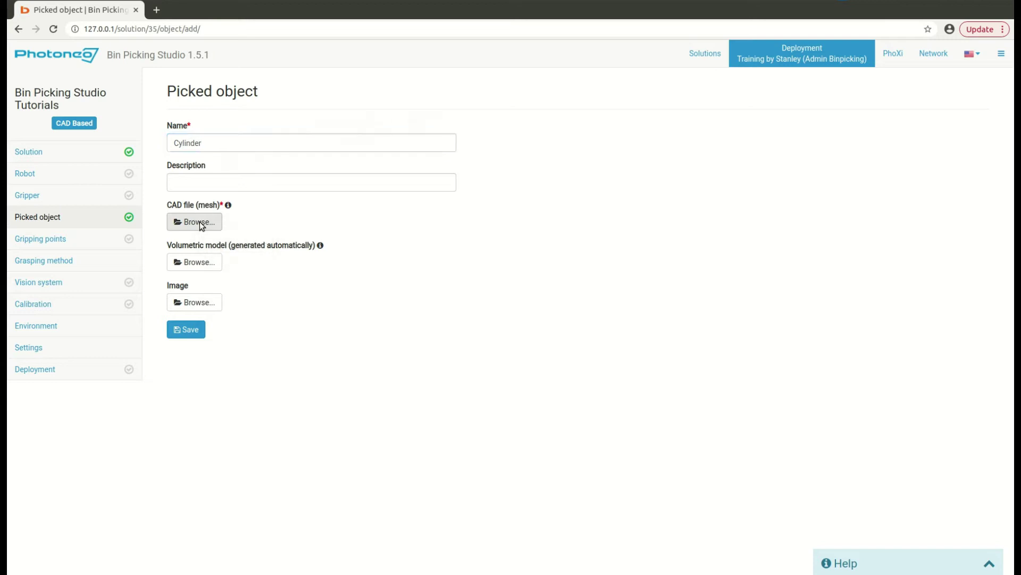
{"action": "left_click", "coordinate": [391, 174]}
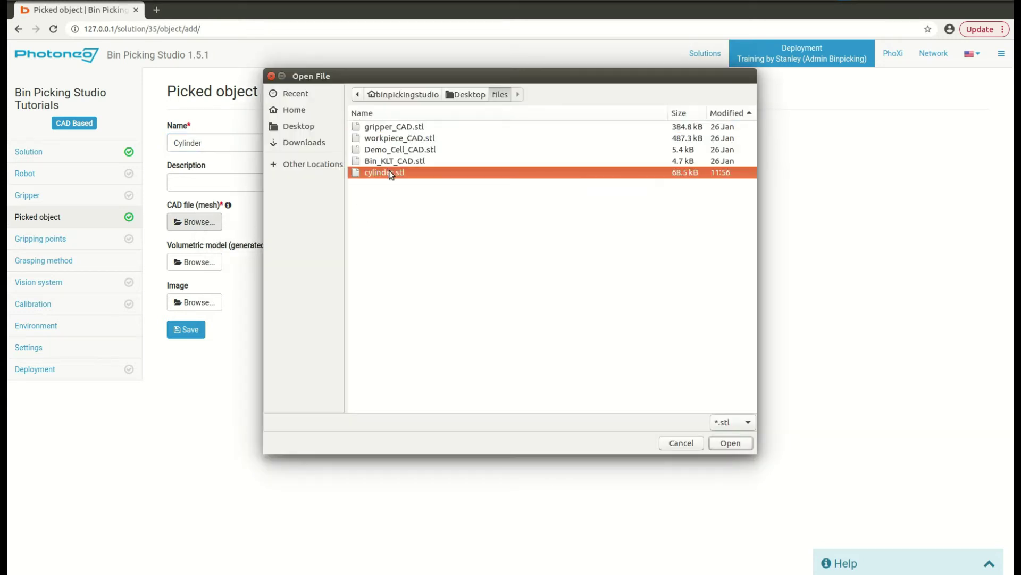
{"action": "left_click", "coordinate": [731, 443]}
{"action": "left_click", "coordinate": [179, 330]}
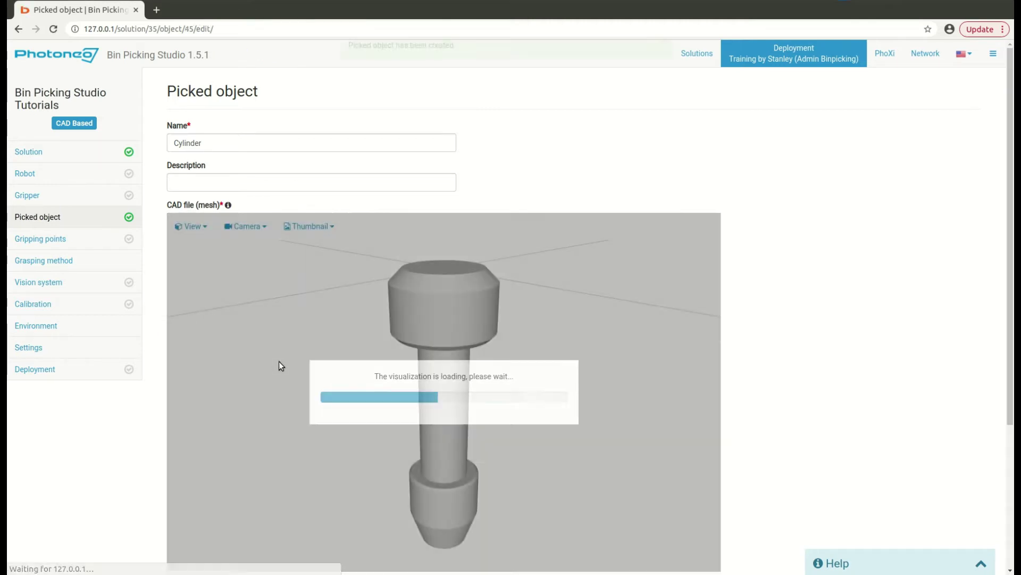
{"action": "left_click_drag", "start_coordinate": [477, 380], "coordinate": [572, 268]}
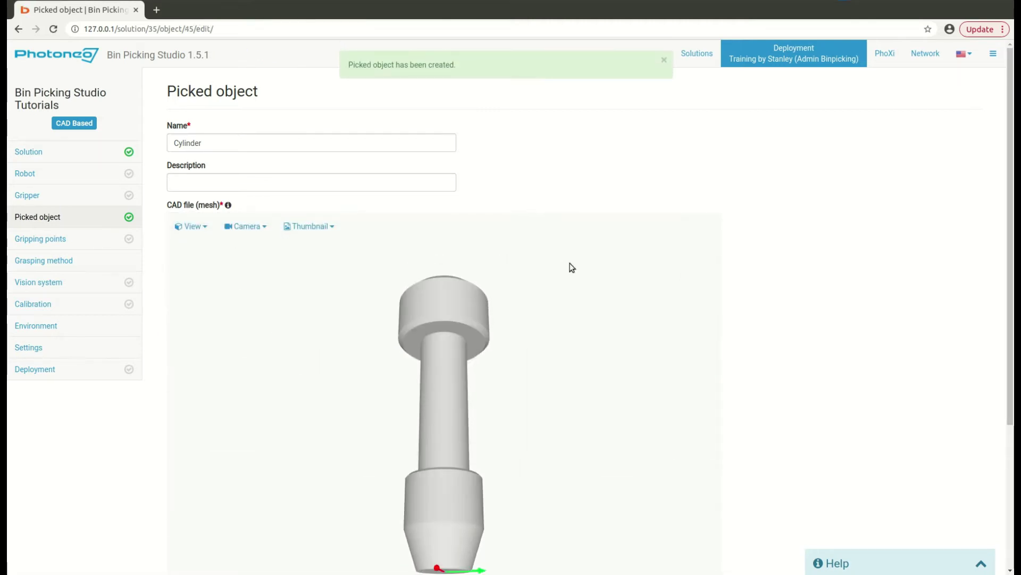
{"action": "left_click_drag", "start_coordinate": [597, 457], "coordinate": [550, 490]}
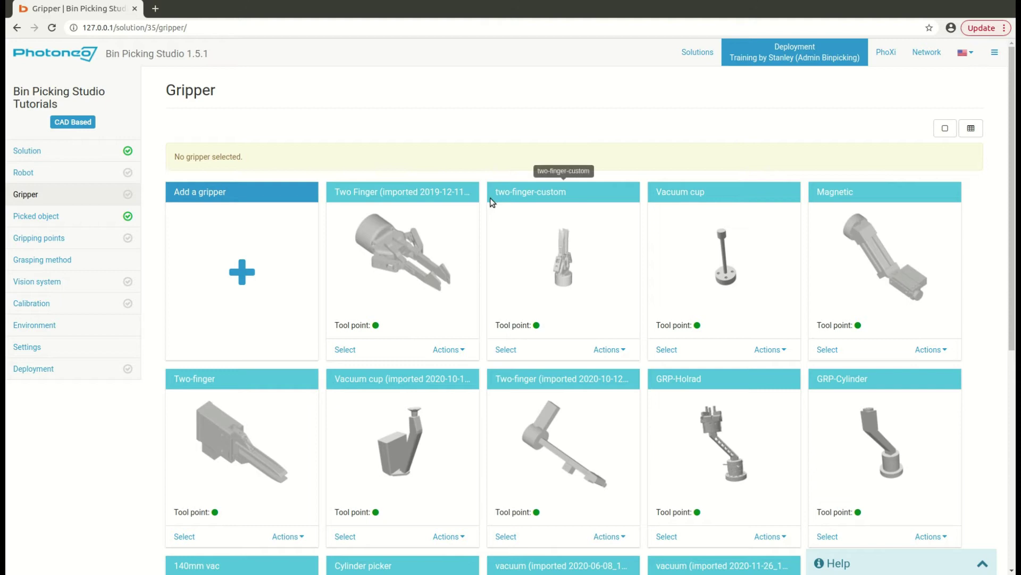
Step: Select Vacuum tool 180mm as the active gripper and open it for editing
{"action": "left_click", "coordinate": [34, 202]}
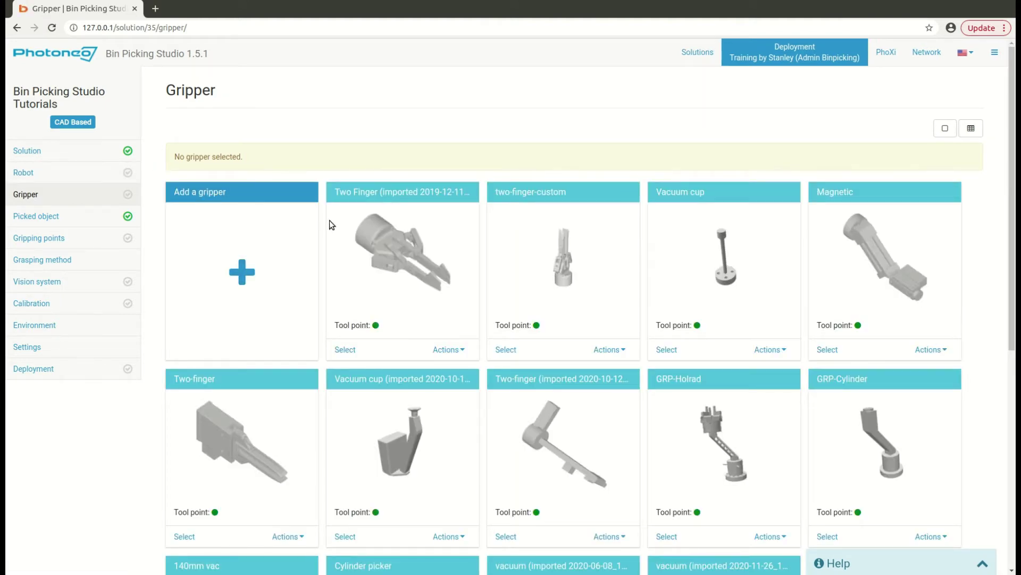
{"action": "scroll", "coordinate": [366, 187], "scroll_direction": "down", "scroll_amount": 5}
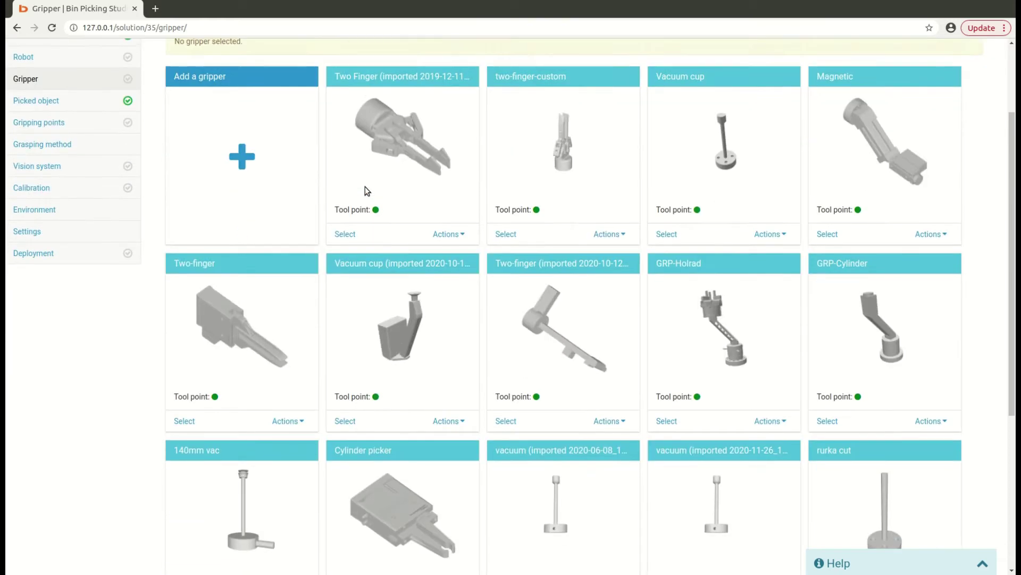
{"action": "scroll", "coordinate": [365, 189], "scroll_direction": "down", "scroll_amount": 2}
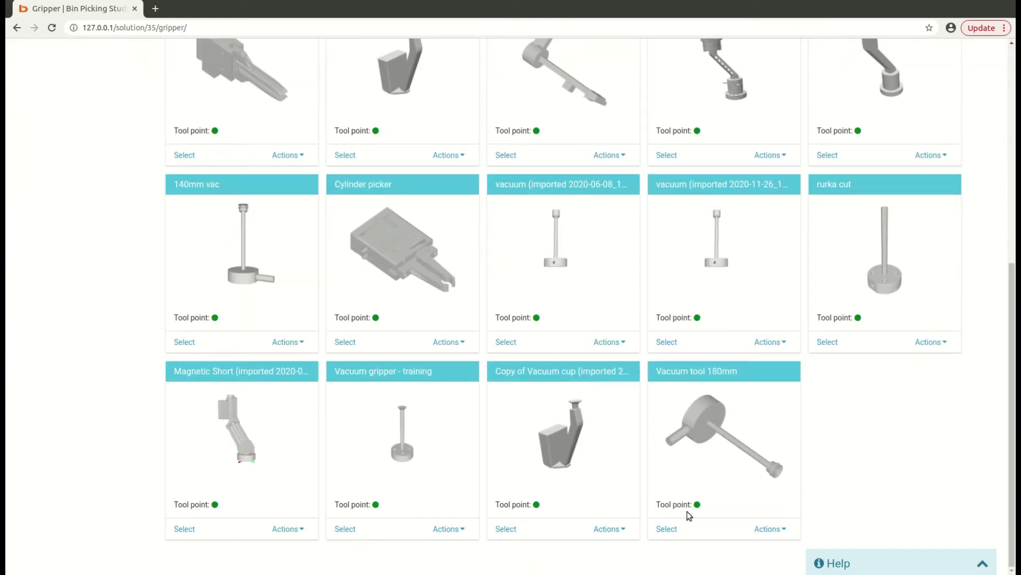
{"action": "left_click", "coordinate": [667, 529]}
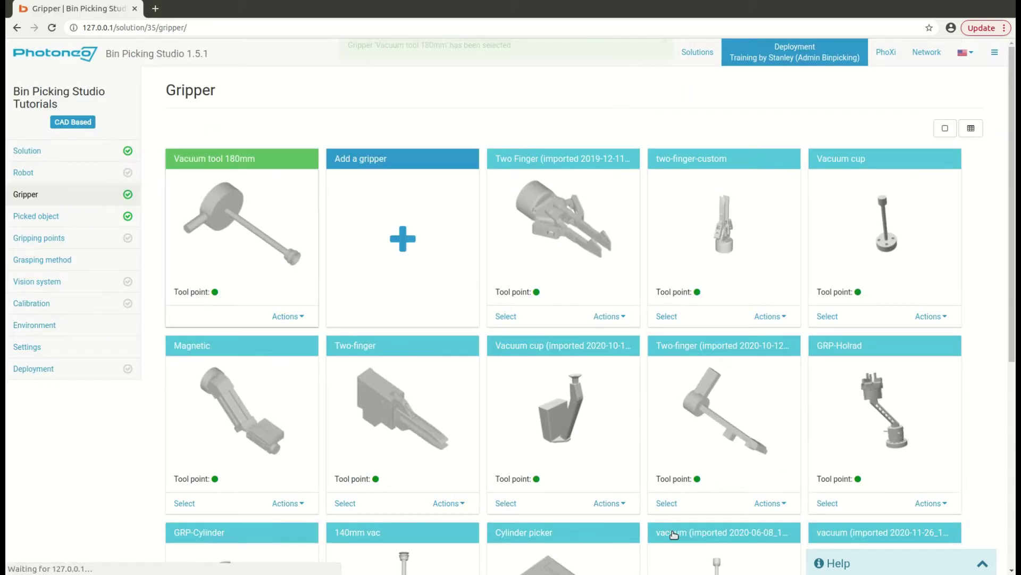
{"action": "left_click", "coordinate": [287, 317]}
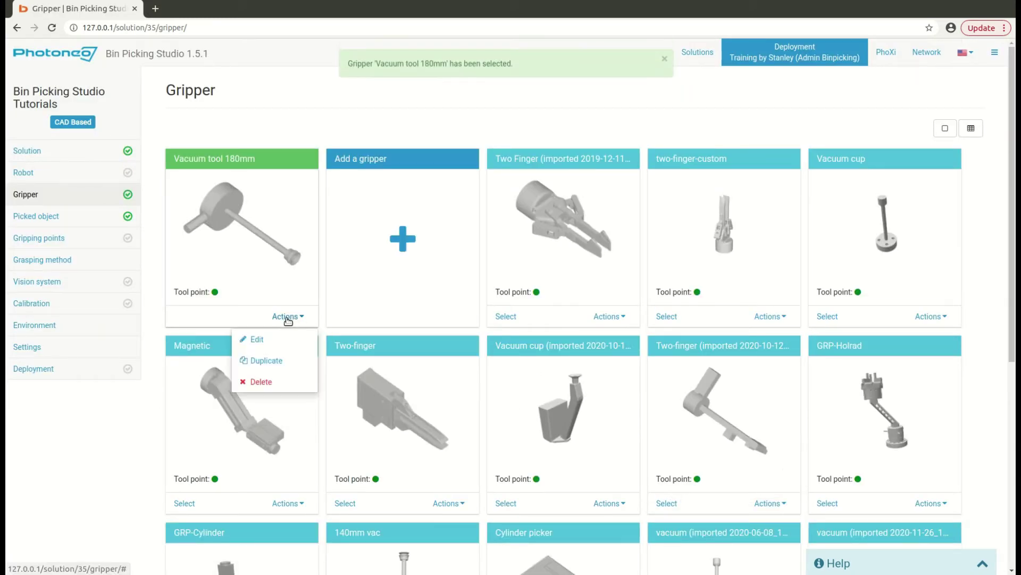
{"action": "left_click", "coordinate": [257, 340]}
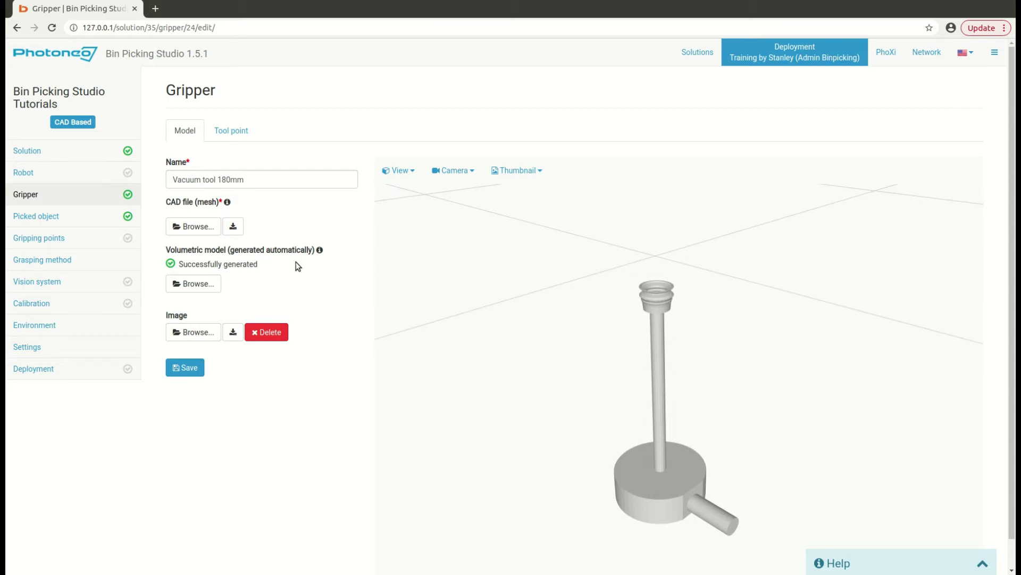
Step: On the Tool point tab, drag the tool point up along Z toward the suction cup
{"action": "left_click", "coordinate": [241, 133]}
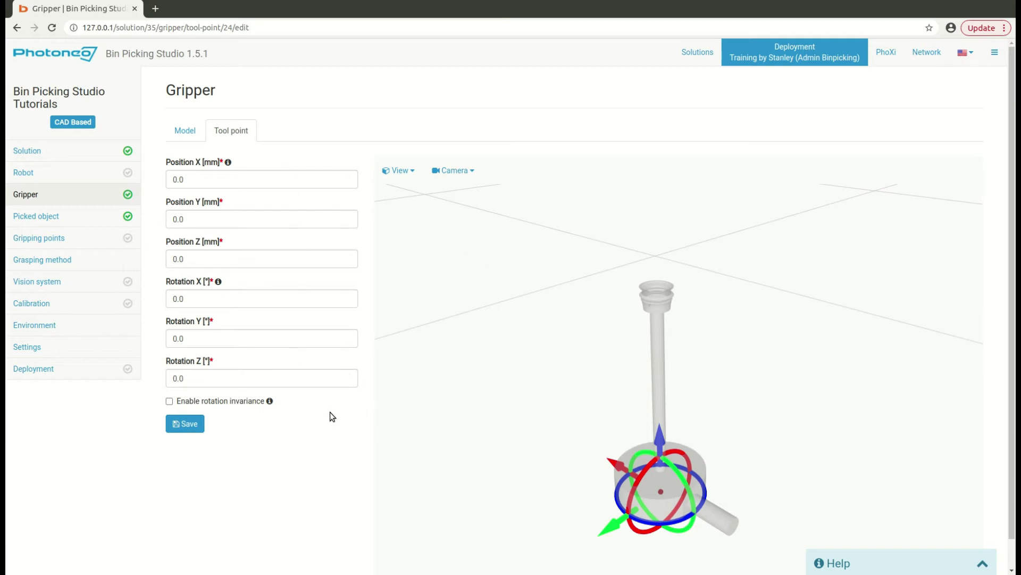
{"action": "left_click_drag", "start_coordinate": [465, 401], "coordinate": [505, 354]}
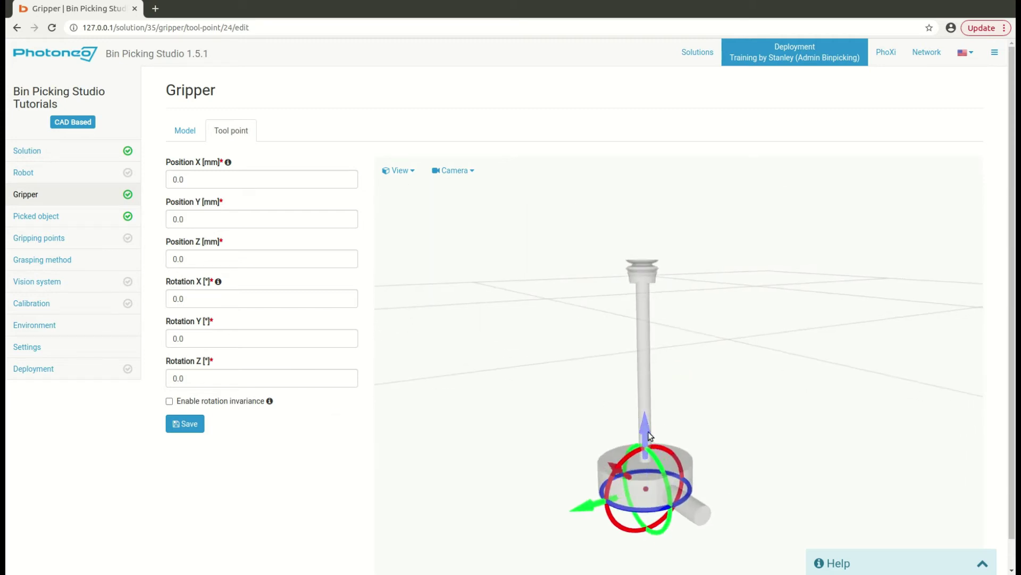
{"action": "left_click_drag", "start_coordinate": [648, 432], "coordinate": [662, 404]}
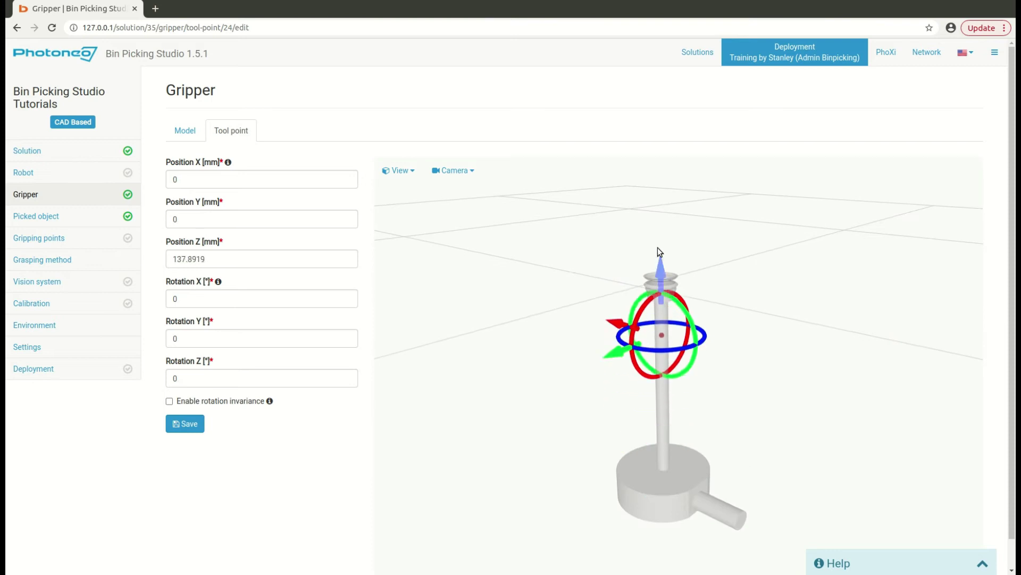
{"action": "left_click_drag", "start_coordinate": [658, 247], "coordinate": [656, 193]}
{"action": "left_click_drag", "start_coordinate": [774, 270], "coordinate": [768, 300]}
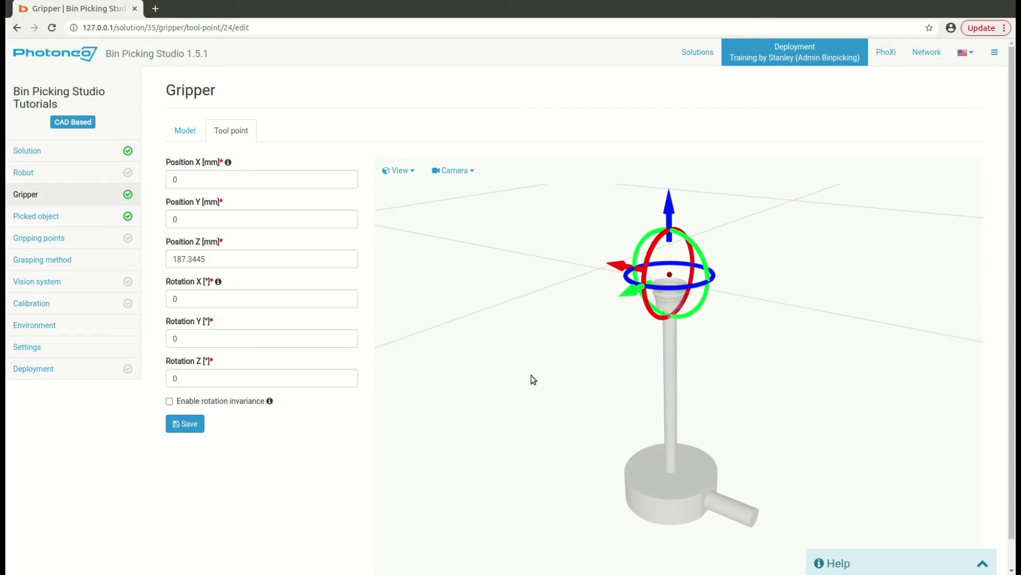
Step: Set the tool point Position Z to exactly 184 mm and save it
{"action": "double_click", "coordinate": [223, 258]}
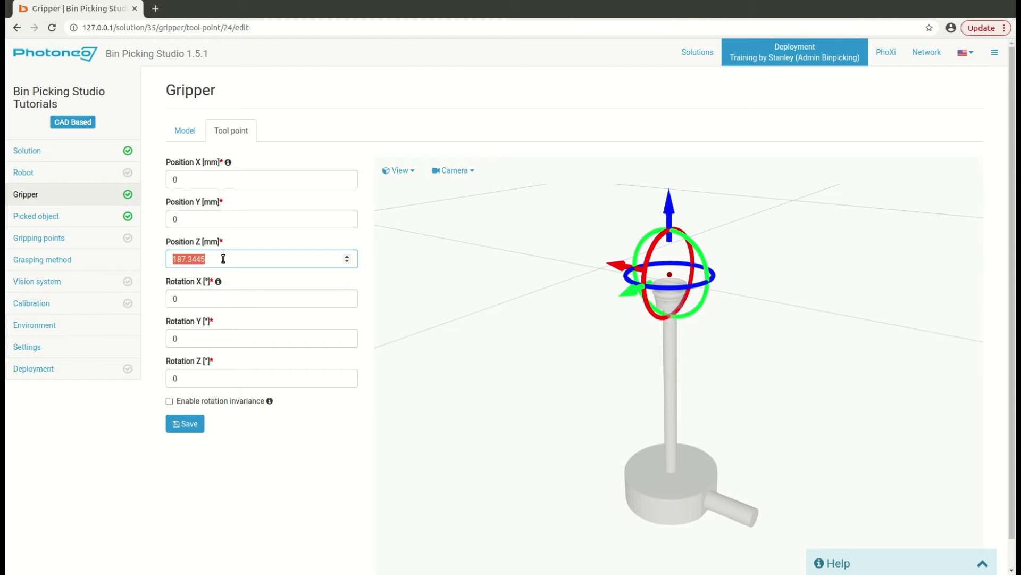
{"action": "type", "text": "1"}
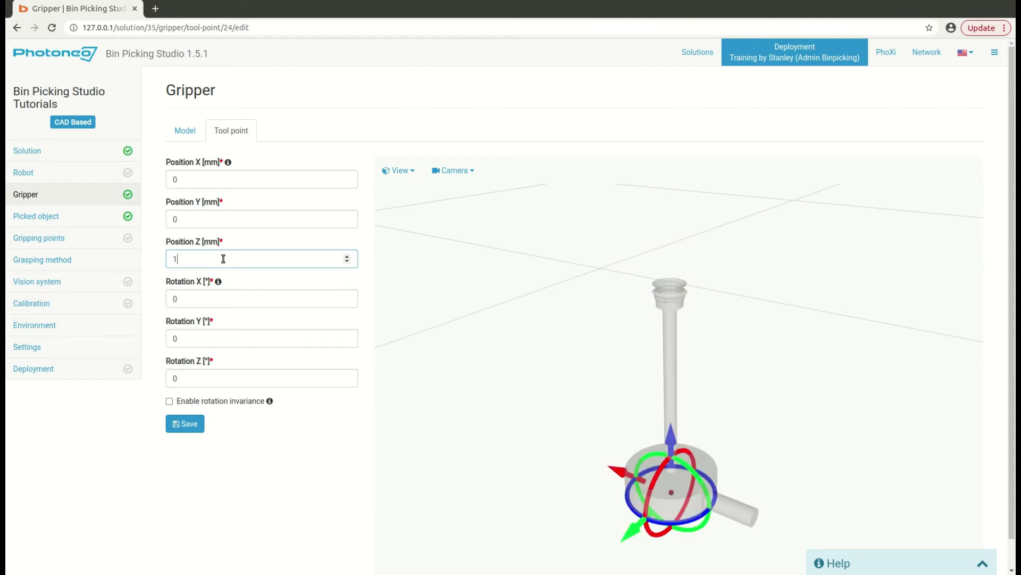
{"action": "type", "text": "84"}
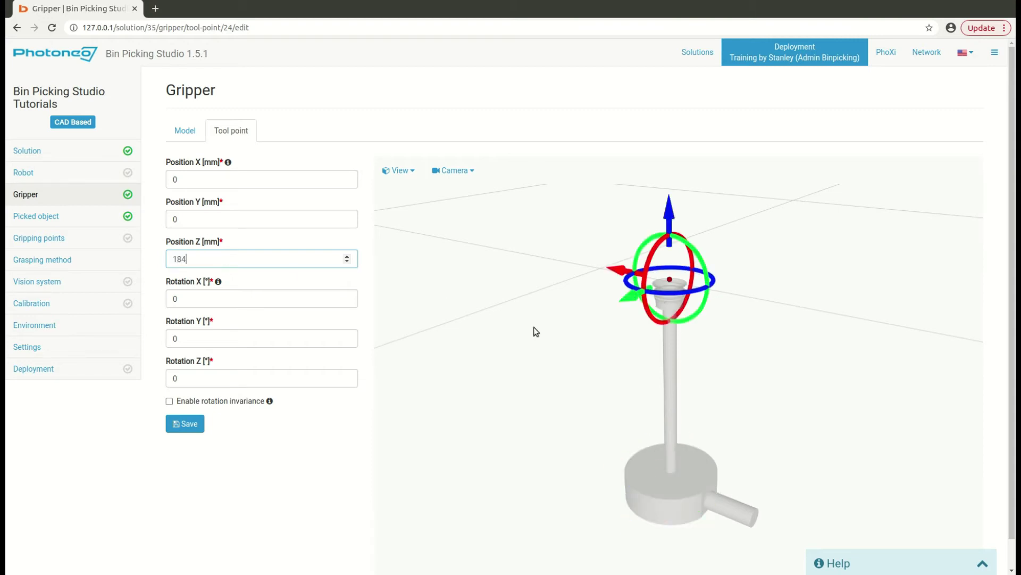
{"action": "mouse_move", "coordinate": [810, 316]}
{"action": "left_mouse_down"}
{"action": "mouse_move", "coordinate": [678, 262]}
{"action": "mouse_move", "coordinate": [641, 337]}
{"action": "mouse_move", "coordinate": [745, 370]}
{"action": "mouse_move", "coordinate": [809, 325]}
{"action": "left_mouse_up"}
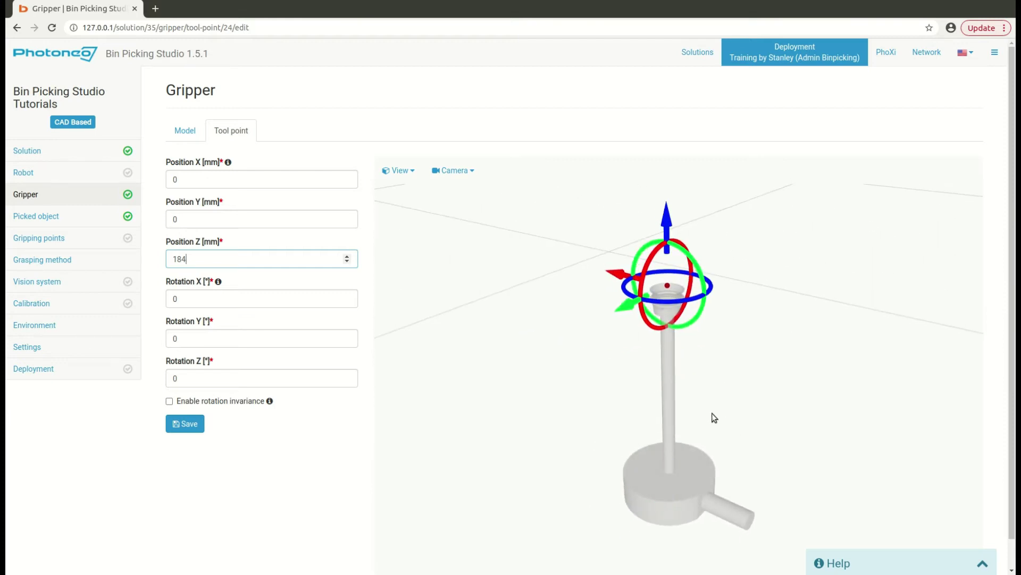
{"action": "left_click", "coordinate": [204, 179]}
{"action": "left_click", "coordinate": [190, 222]}
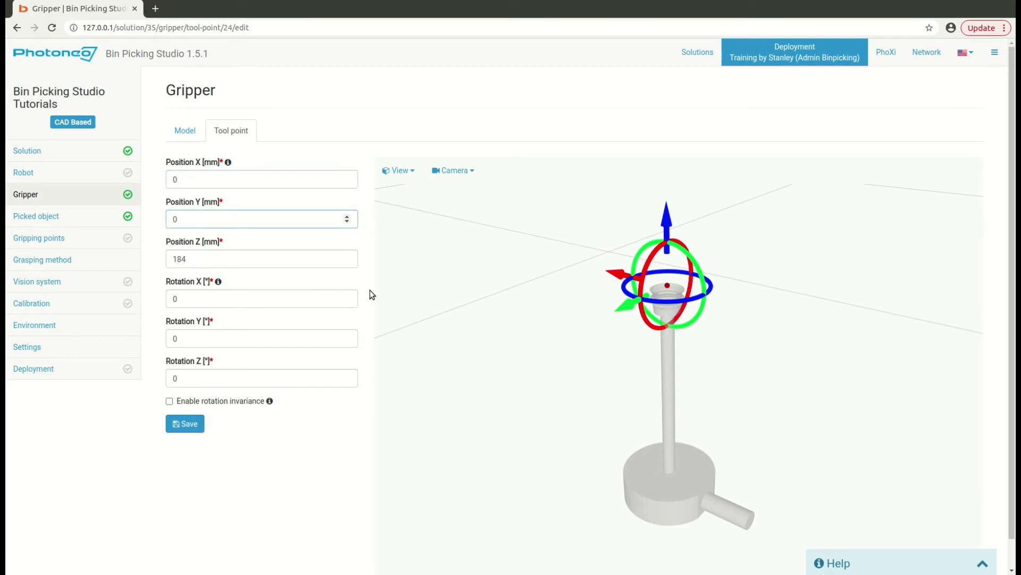
{"action": "left_click", "coordinate": [195, 430]}
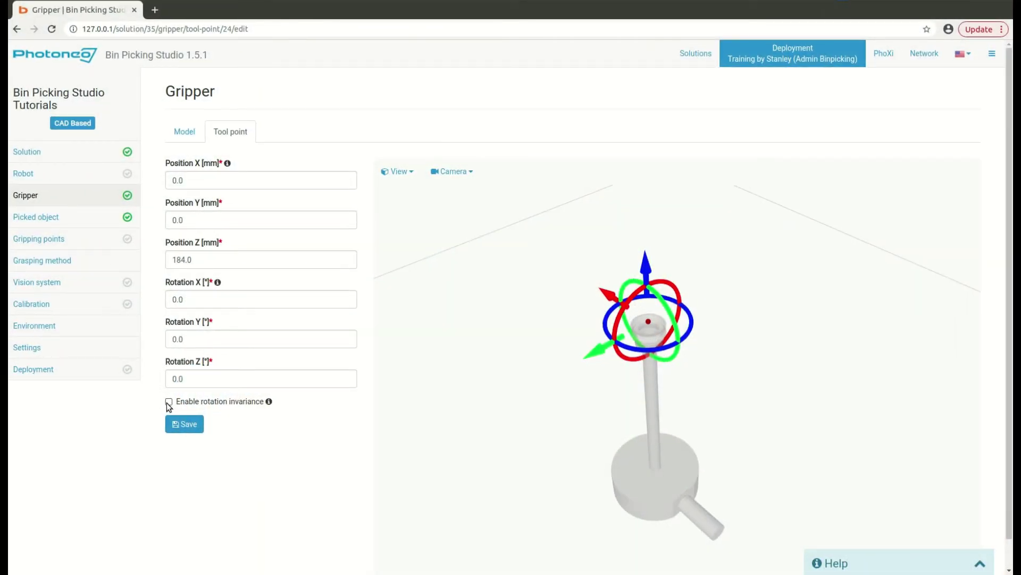
Step: Enable tool point rotation invariance around the Z-axis, 0–360° in 8 steps
{"action": "left_click", "coordinate": [168, 402]}
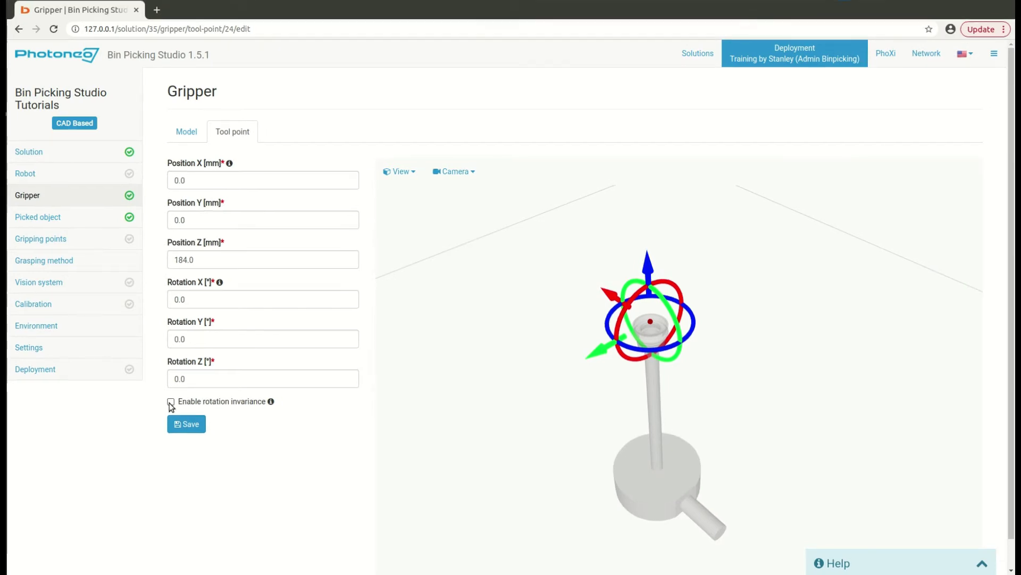
{"action": "scroll", "coordinate": [174, 411], "scroll_direction": "down", "scroll_amount": 3}
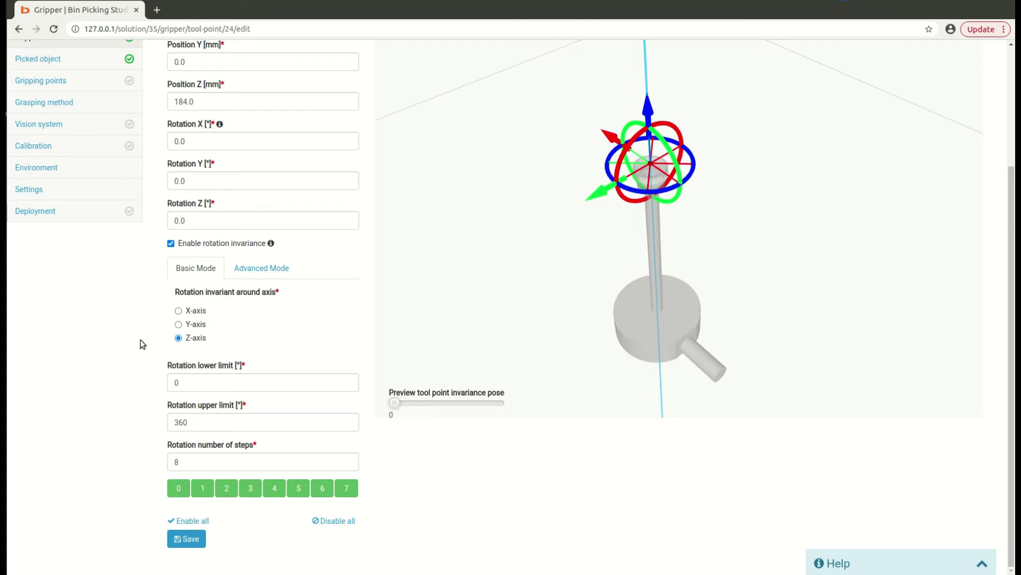
{"action": "left_click_drag", "start_coordinate": [466, 301], "coordinate": [426, 270]}
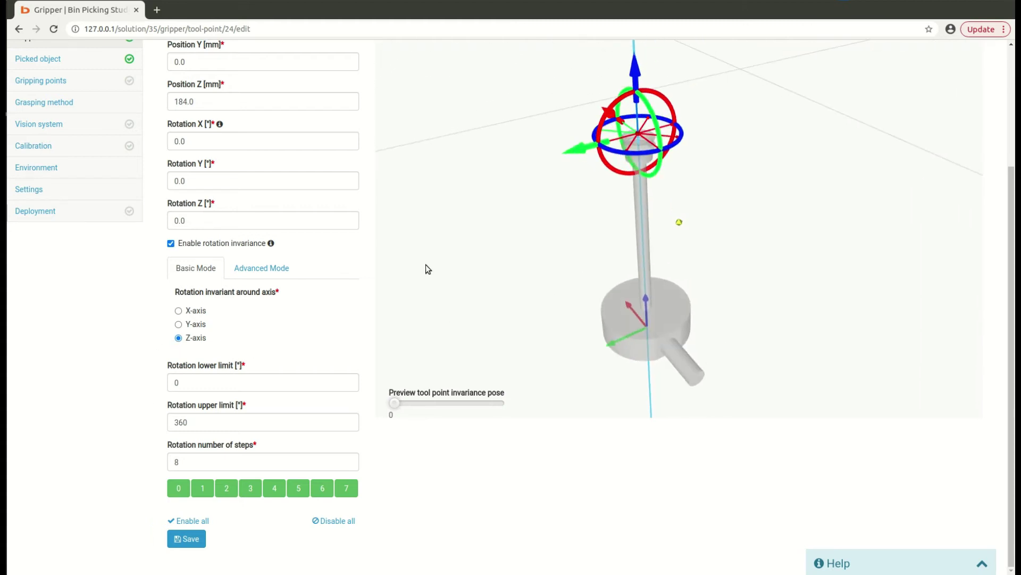
{"action": "left_click", "coordinate": [179, 324]}
{"action": "left_click", "coordinate": [179, 311]}
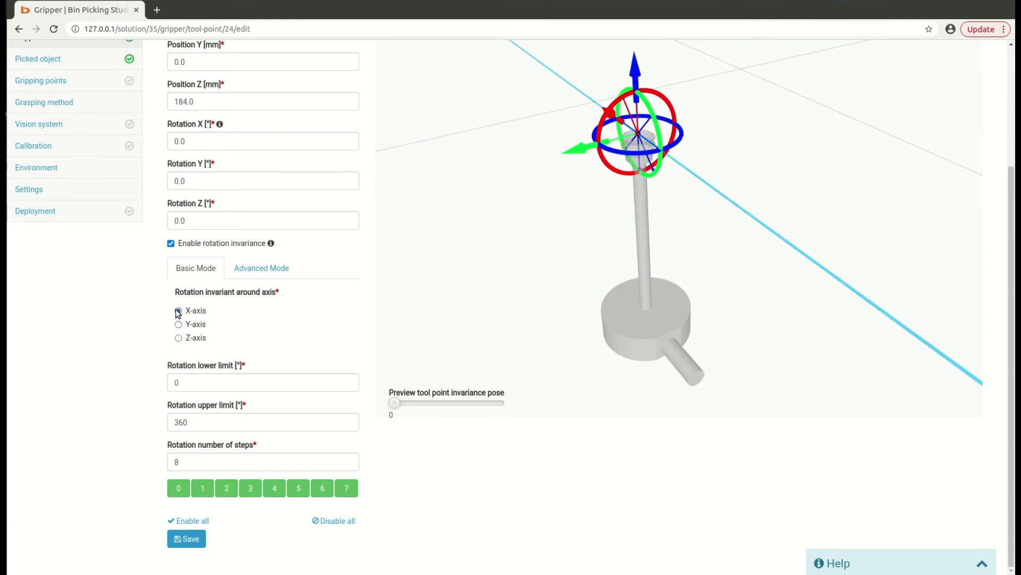
{"action": "left_click", "coordinate": [178, 324]}
{"action": "left_click", "coordinate": [179, 338]}
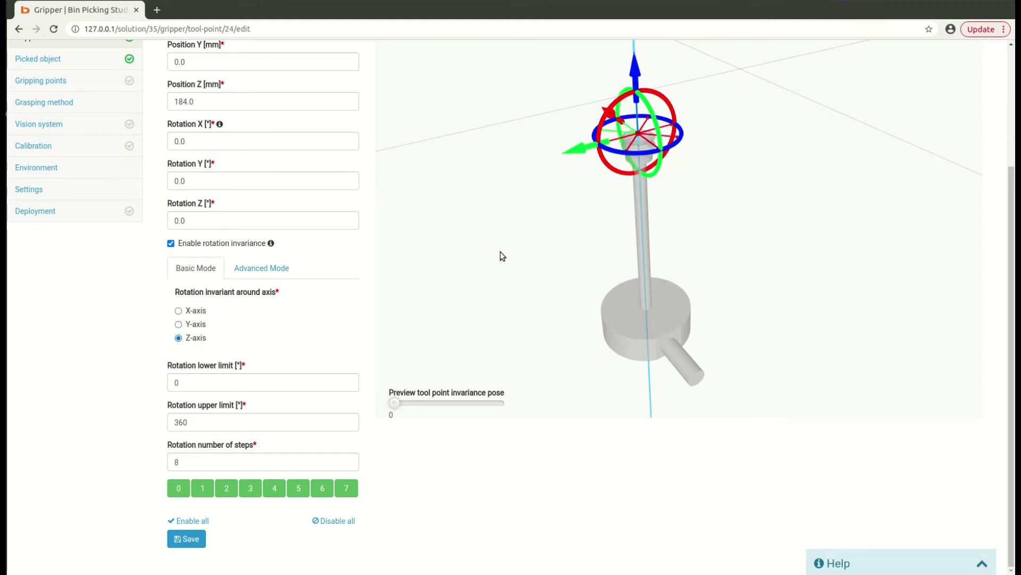
{"action": "mouse_move", "coordinate": [500, 251]}
{"action": "left_mouse_down"}
{"action": "mouse_move", "coordinate": [566, 272]}
{"action": "mouse_move", "coordinate": [507, 263]}
{"action": "left_mouse_up"}
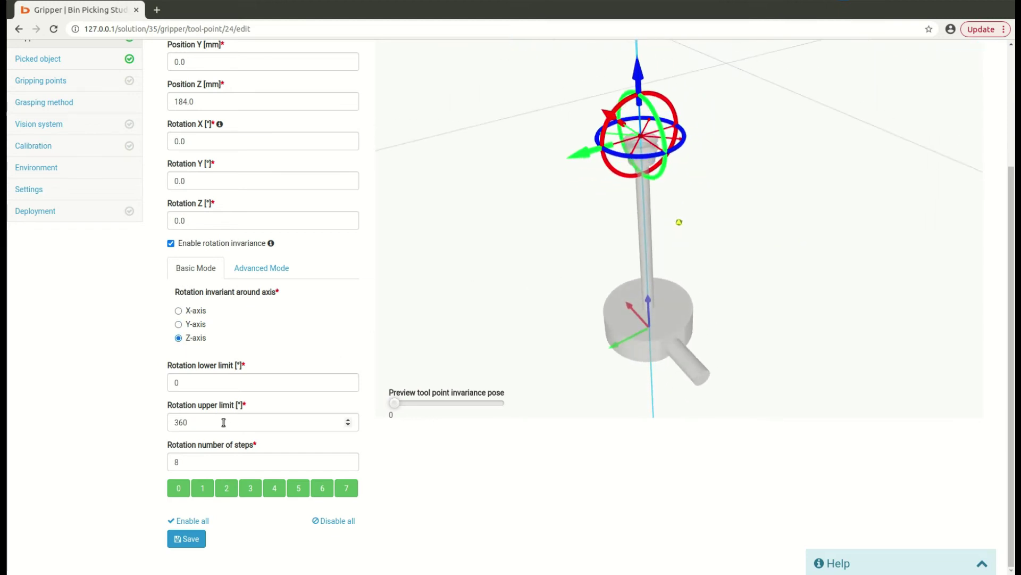
{"action": "left_click_drag", "start_coordinate": [223, 421], "coordinate": [116, 414]}
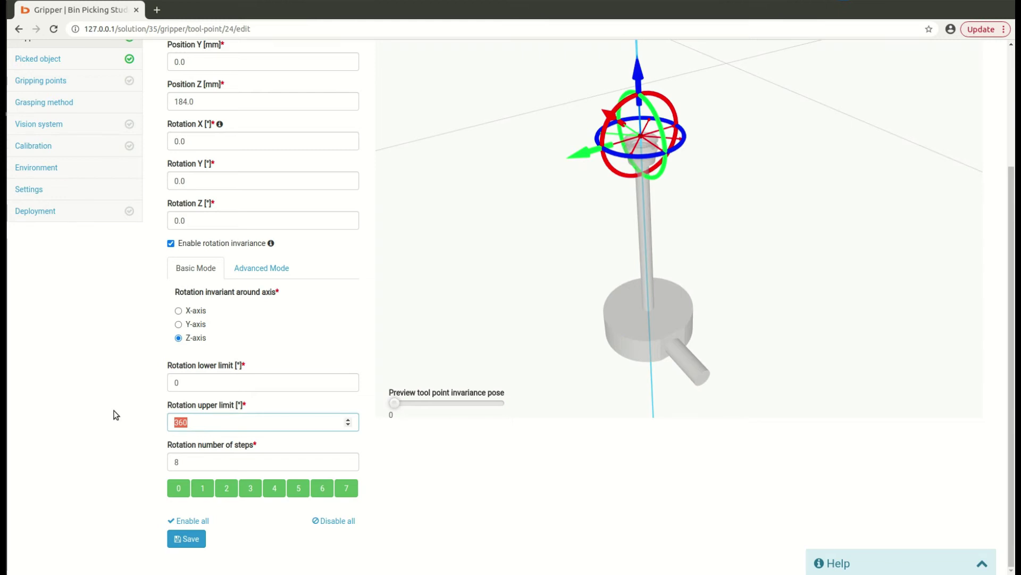
Step: Change the rotation upper limit to 180° and the number of steps to 6
{"action": "type", "text": "180"}
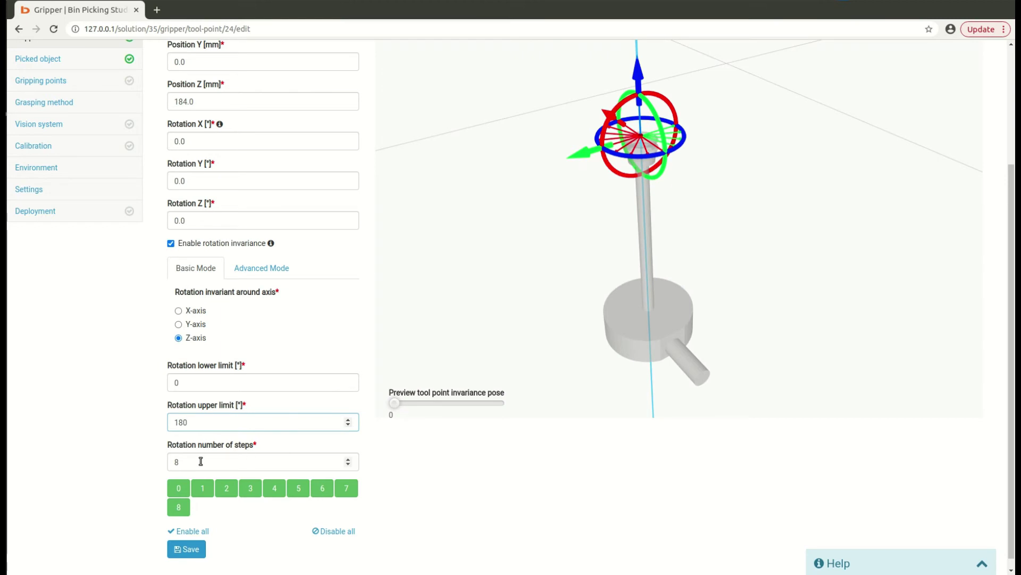
{"action": "key", "text": "Tab"}
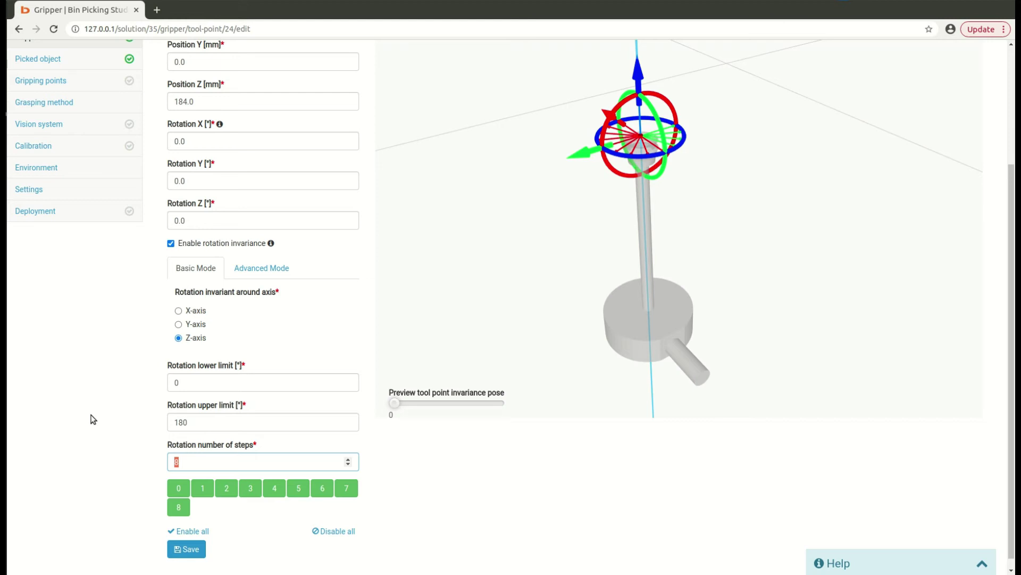
{"action": "type", "text": "16"}
{"action": "key", "text": "BackSpace"}
{"action": "key", "text": "BackSpace"}
{"action": "type", "text": "20"}
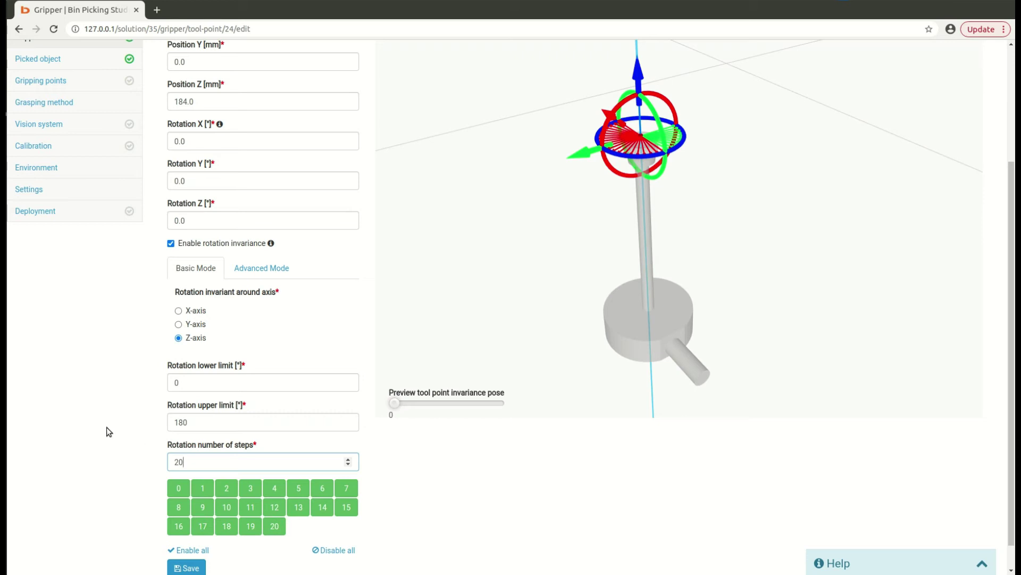
{"action": "key", "text": "BackSpace"}
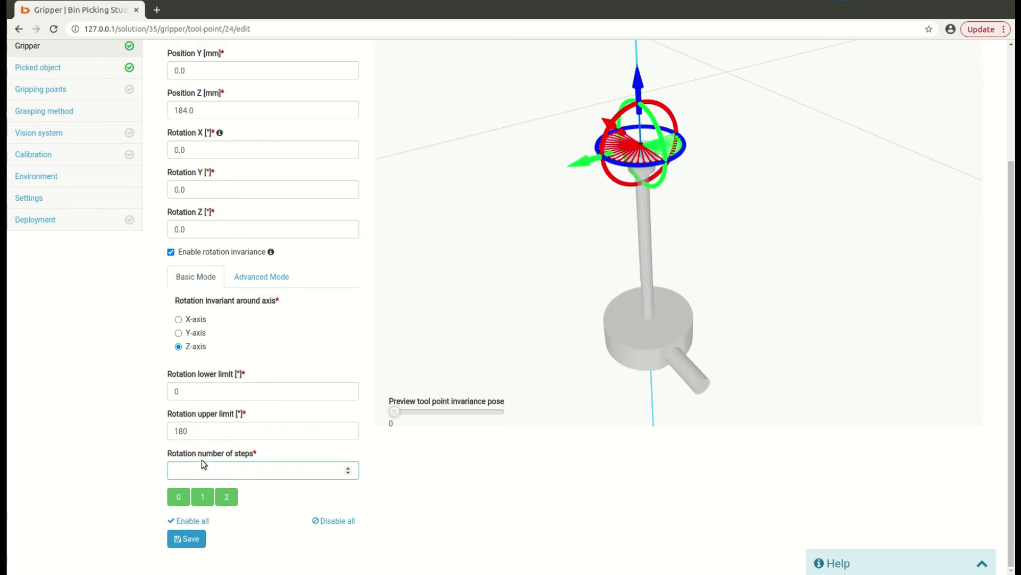
{"action": "type", "text": "8"}
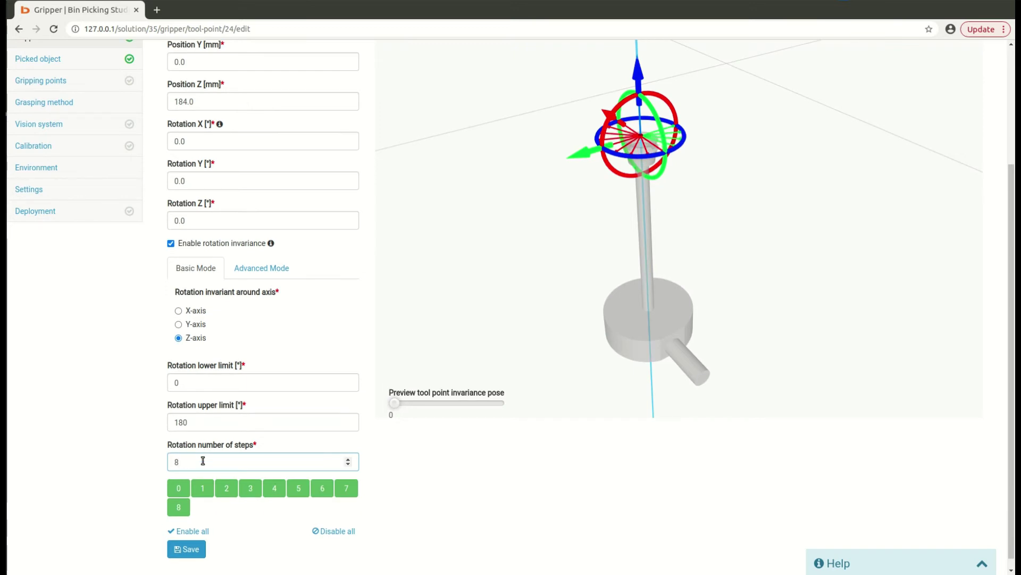
{"action": "key", "text": "BackSpace"}
{"action": "type", "text": "6"}
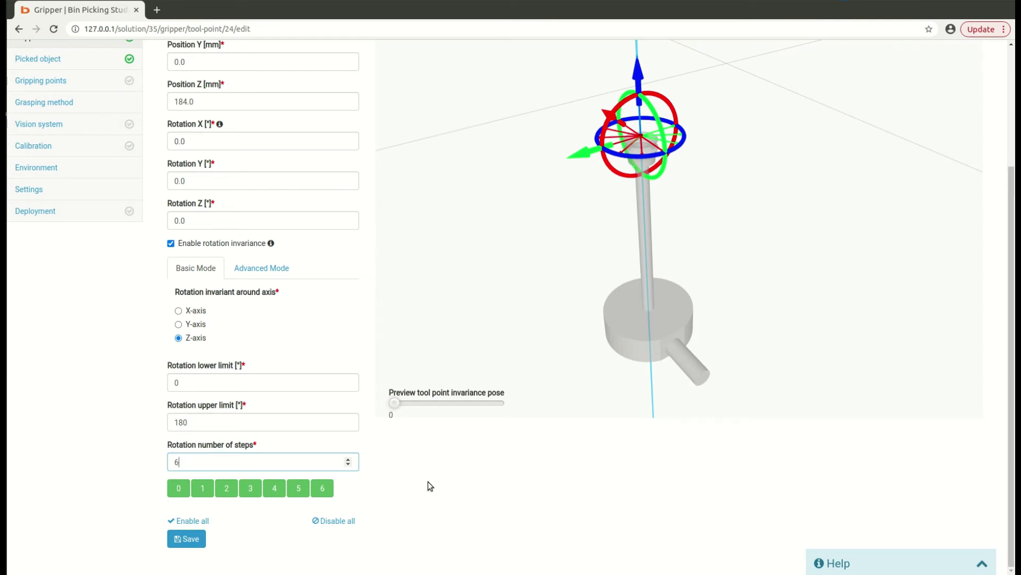
{"action": "scroll", "coordinate": [422, 486], "scroll_direction": "up", "scroll_amount": 3}
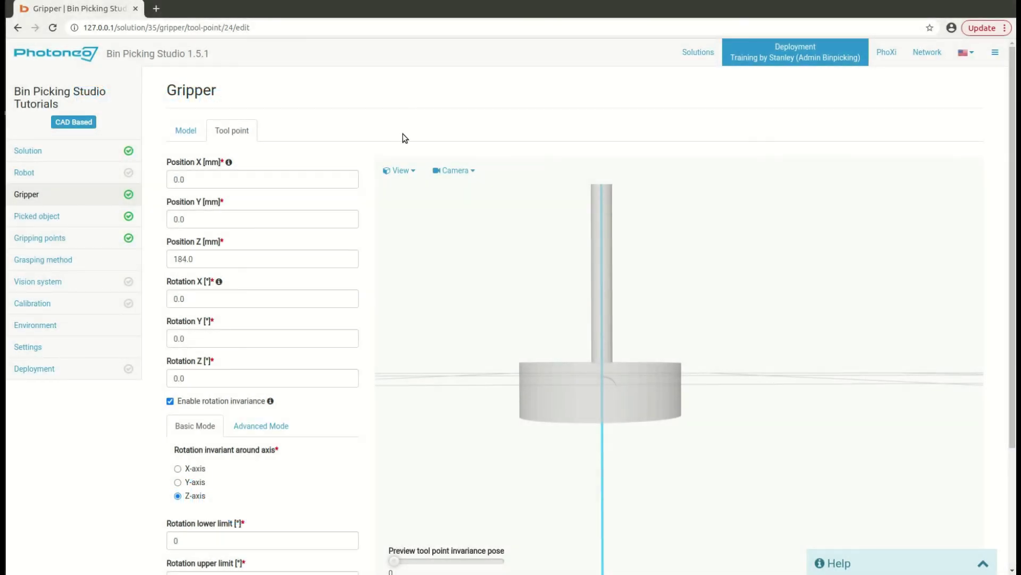
Step: Add gripping point 3 for the Plastic t-fitting picked object
{"action": "left_click", "coordinate": [77, 242]}
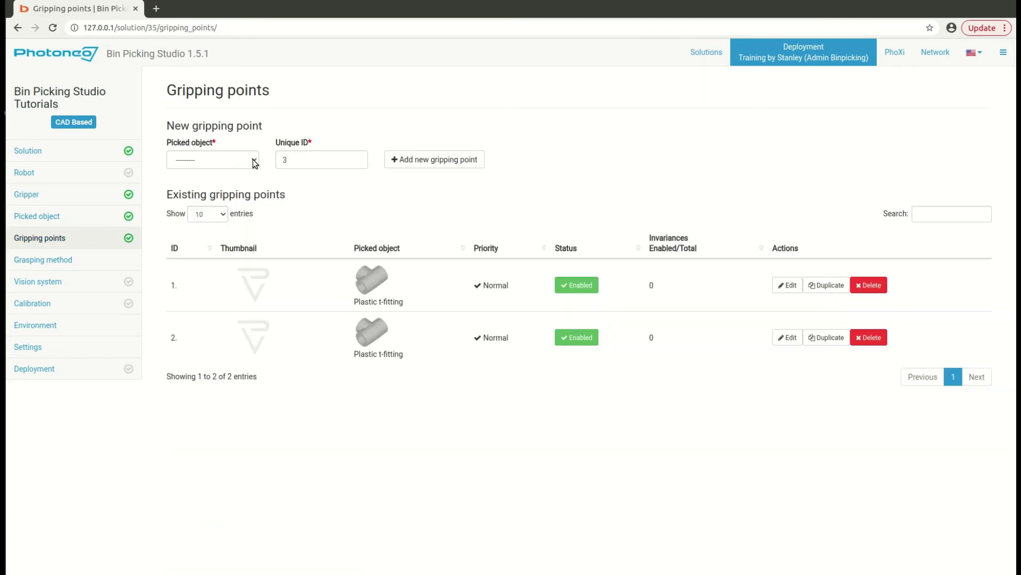
{"action": "left_click", "coordinate": [253, 161]}
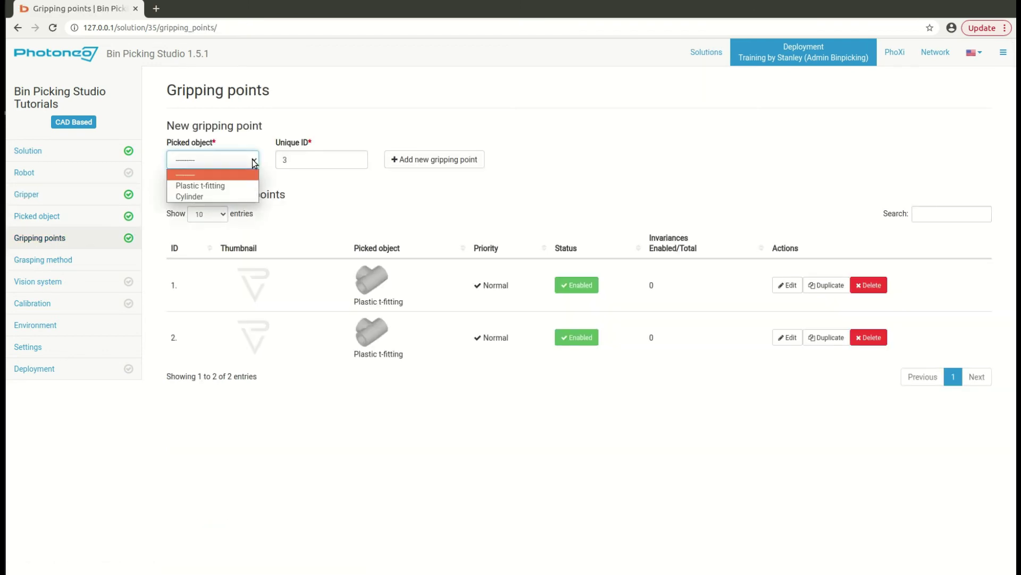
{"action": "left_click", "coordinate": [172, 186]}
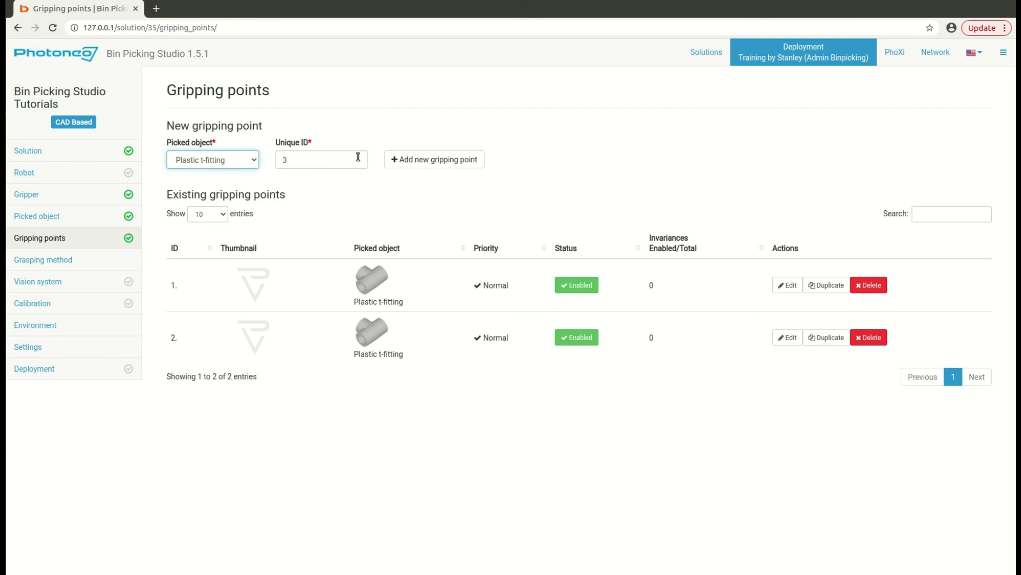
{"action": "left_click", "coordinate": [432, 160]}
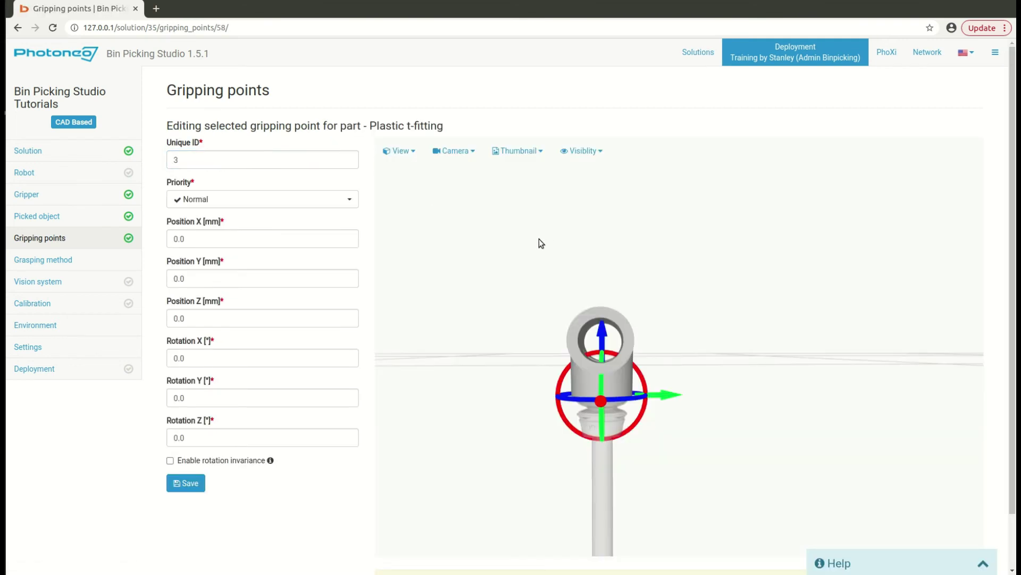
Step: Move the gripping point to Y 16.9189, Z 24.5692 and set Rotation X to 90°
{"action": "left_click_drag", "start_coordinate": [666, 288], "coordinate": [570, 308]}
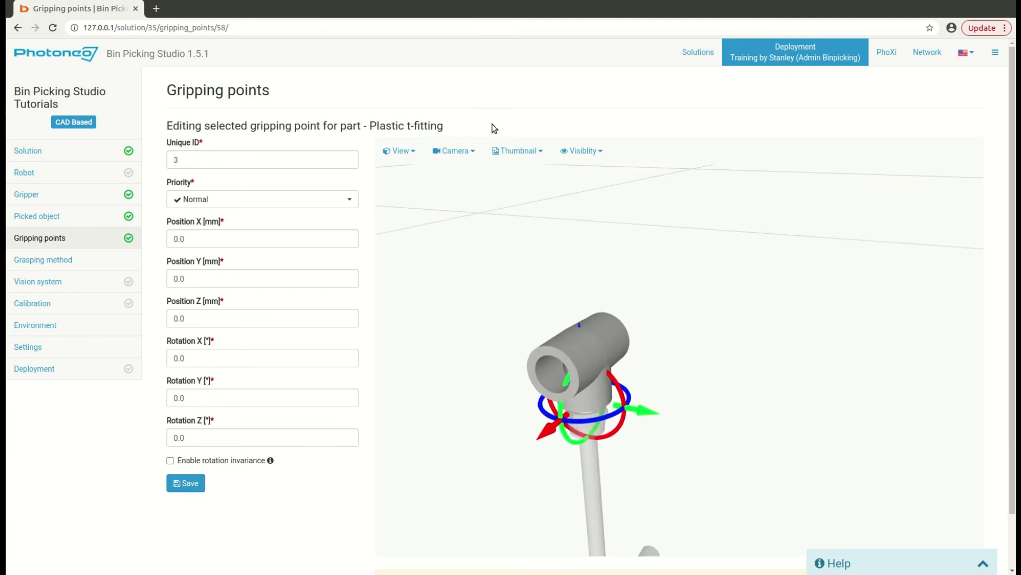
{"action": "scroll", "coordinate": [366, 136], "scroll_direction": "down", "scroll_amount": 2}
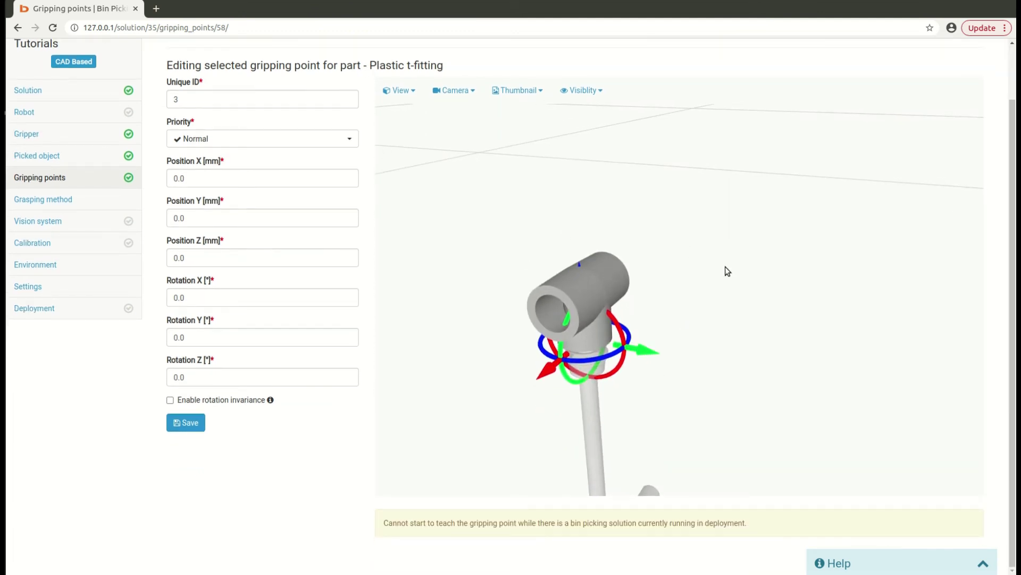
{"action": "left_click_drag", "start_coordinate": [727, 270], "coordinate": [761, 225]}
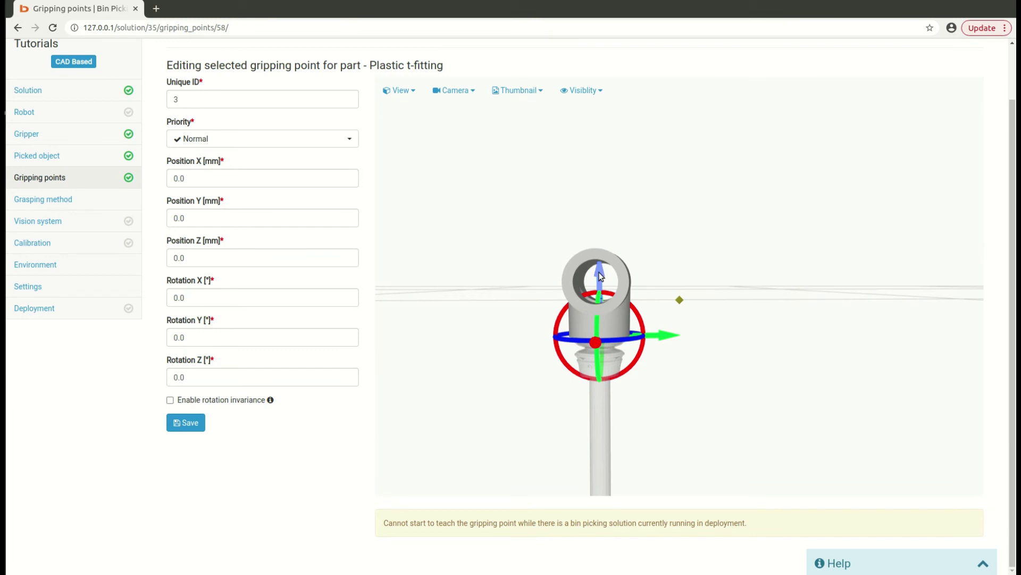
{"action": "left_click_drag", "start_coordinate": [600, 276], "coordinate": [559, 285]}
{"action": "left_click_drag", "start_coordinate": [475, 304], "coordinate": [460, 335]}
{"action": "left_click_drag", "start_coordinate": [221, 297], "coordinate": [130, 298]}
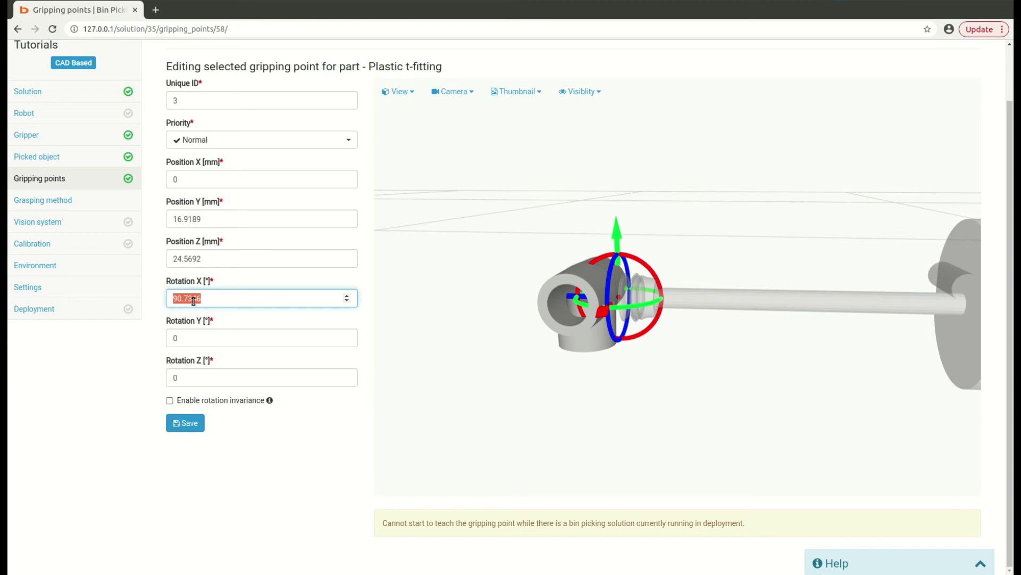
{"action": "type", "text": "90"}
{"action": "left_click_drag", "start_coordinate": [627, 229], "coordinate": [469, 248]}
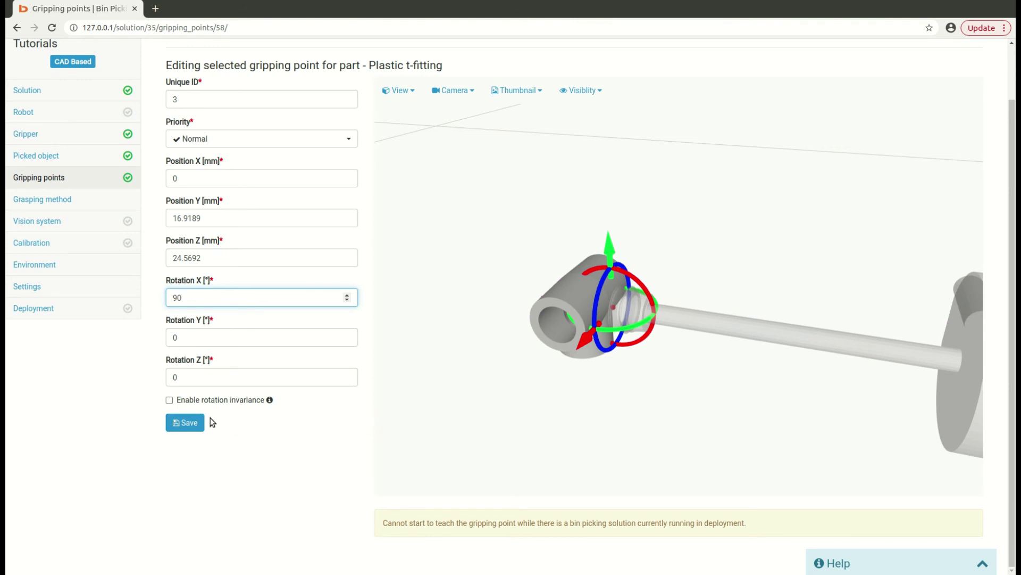
Step: Enable X-axis rotation invariance on the t-fitting gripping point and save it with F5
{"action": "left_click", "coordinate": [170, 400]}
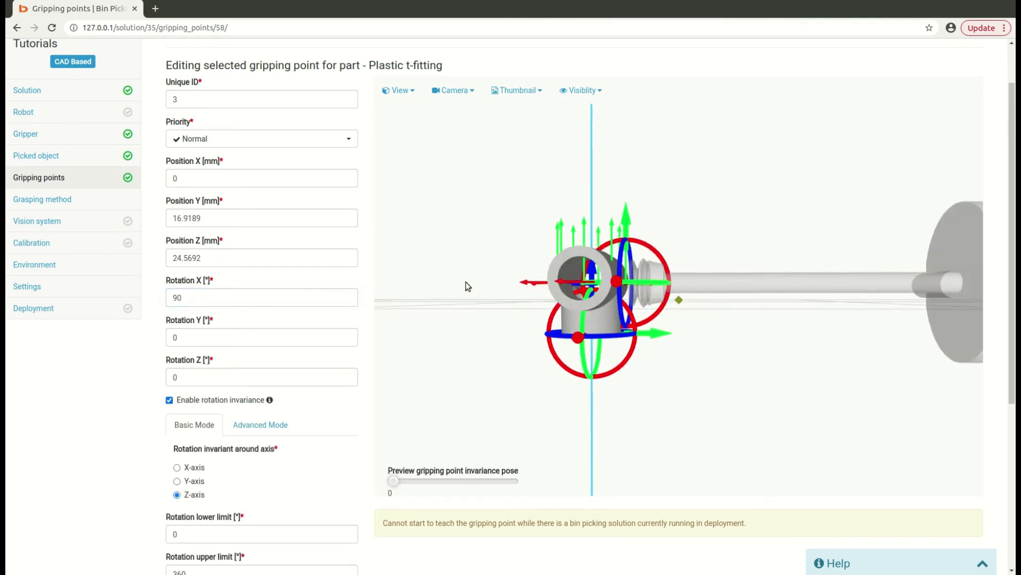
{"action": "left_click_drag", "start_coordinate": [468, 287], "coordinate": [813, 324]}
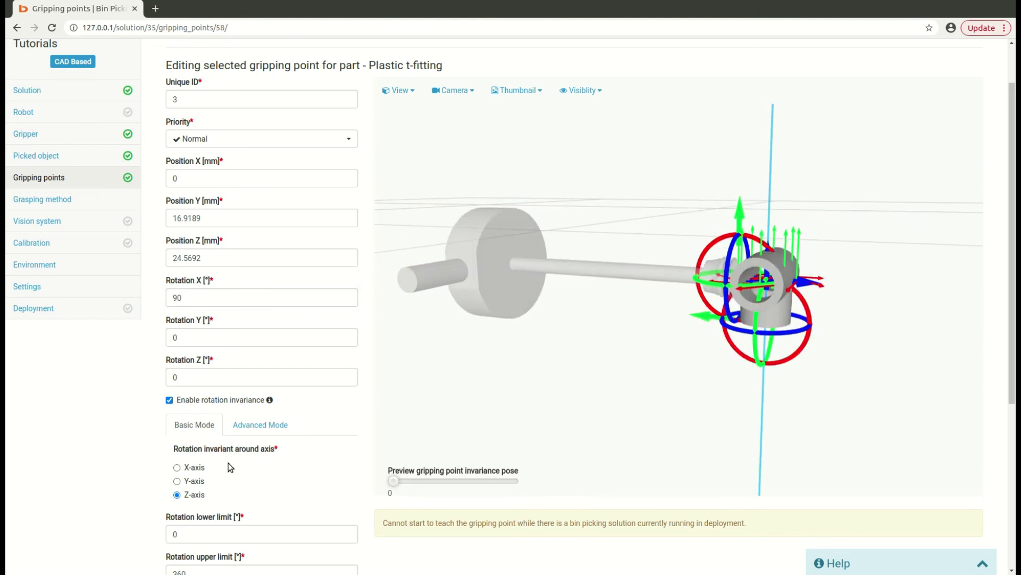
{"action": "left_click", "coordinate": [177, 481]}
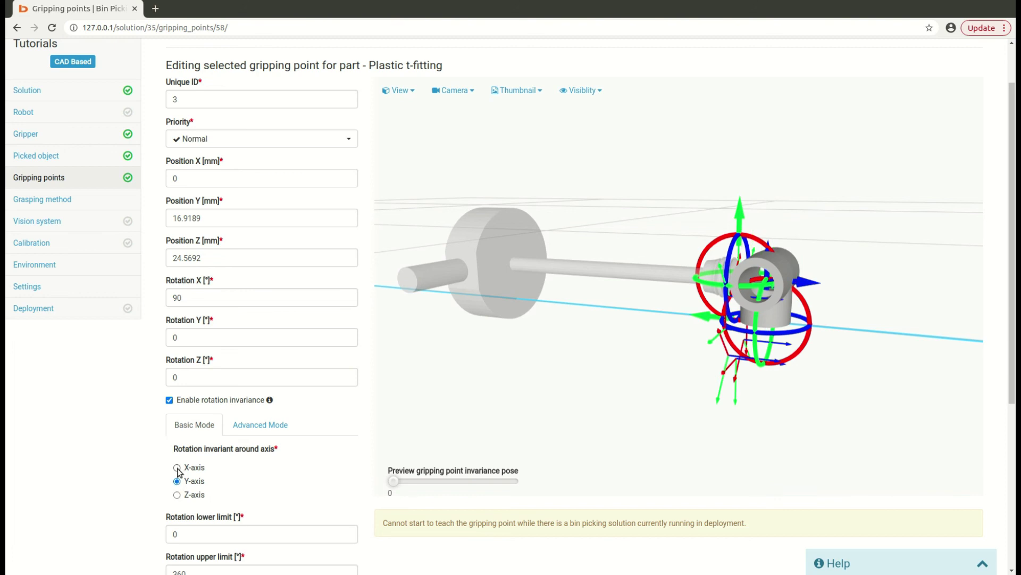
{"action": "left_click", "coordinate": [177, 468]}
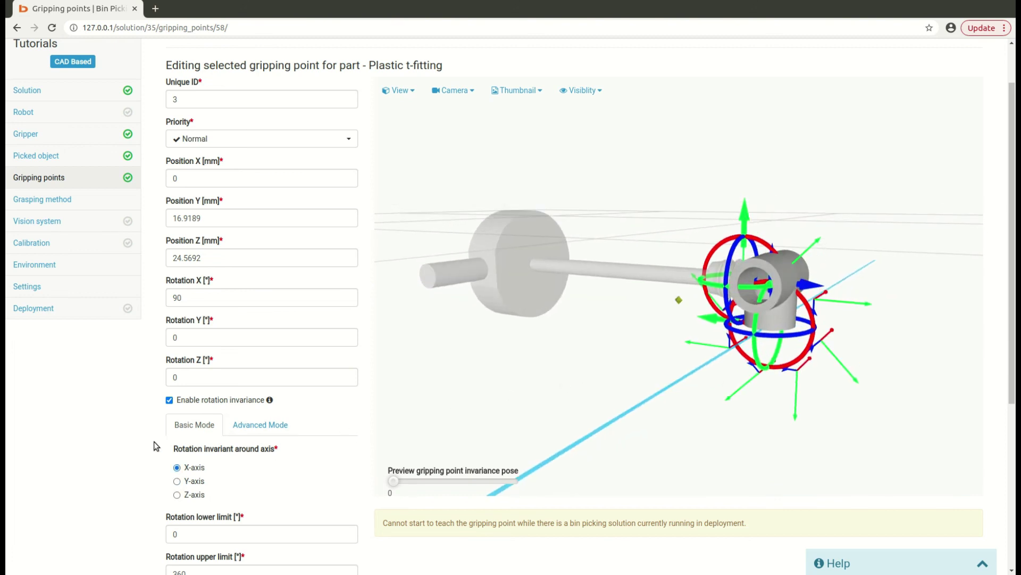
{"action": "scroll", "coordinate": [152, 442], "scroll_direction": "down", "scroll_amount": 5}
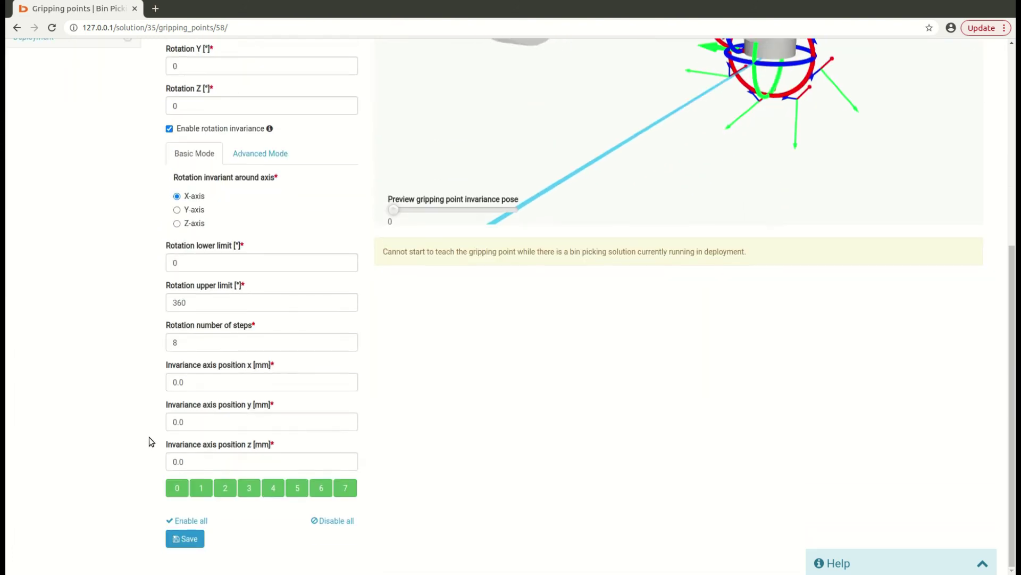
{"action": "scroll", "coordinate": [149, 437], "scroll_direction": "up", "scroll_amount": 2}
{"action": "scroll", "coordinate": [499, 350], "scroll_direction": "up", "scroll_amount": 1}
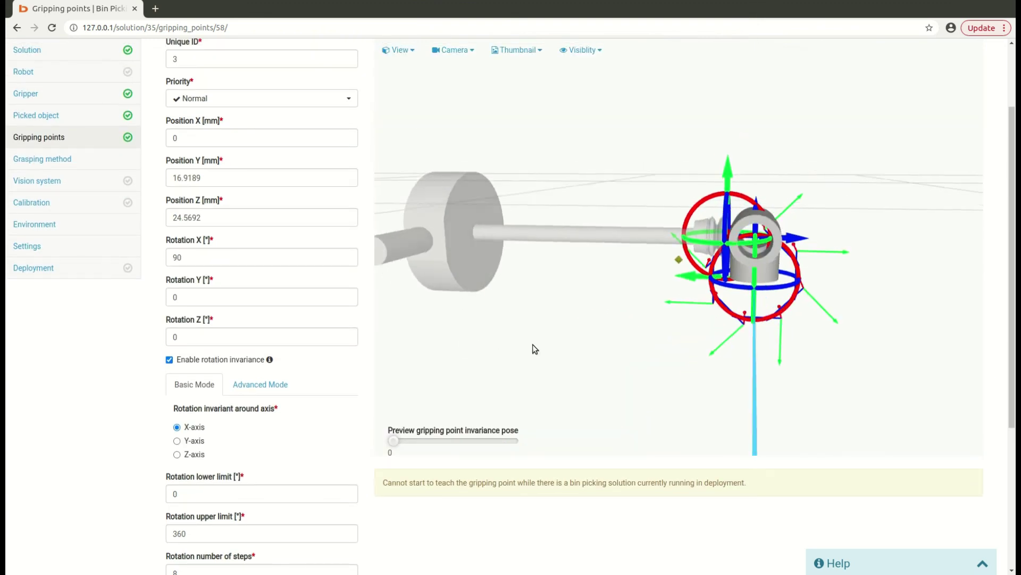
{"action": "left_click_drag", "start_coordinate": [768, 238], "coordinate": [769, 190]}
{"action": "left_click_drag", "start_coordinate": [731, 241], "coordinate": [858, 361]}
{"action": "key", "text": "F5"}
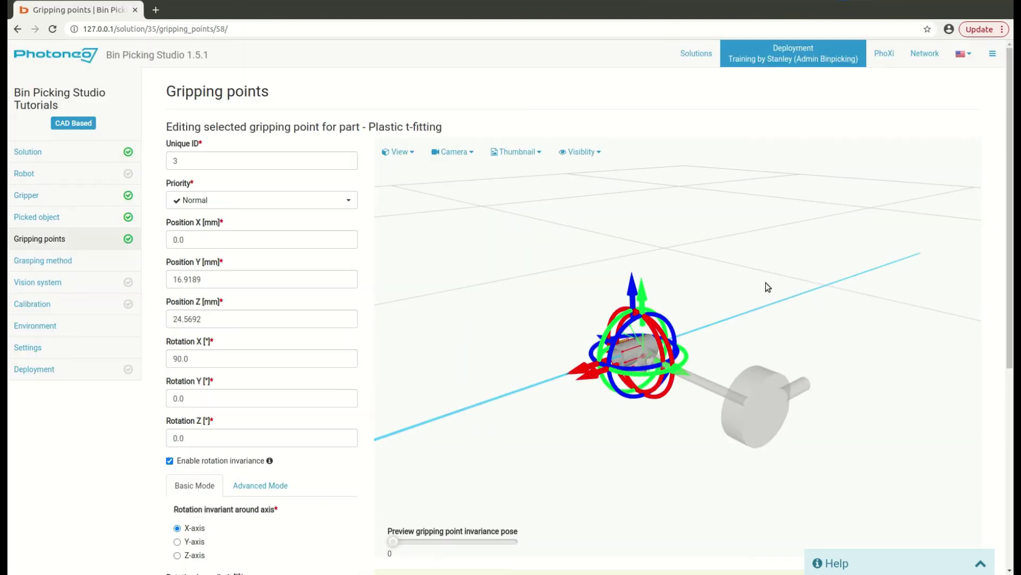
Step: Switch the picked object to Cylinder and add a new gripping point for it
{"action": "left_click", "coordinate": [61, 245]}
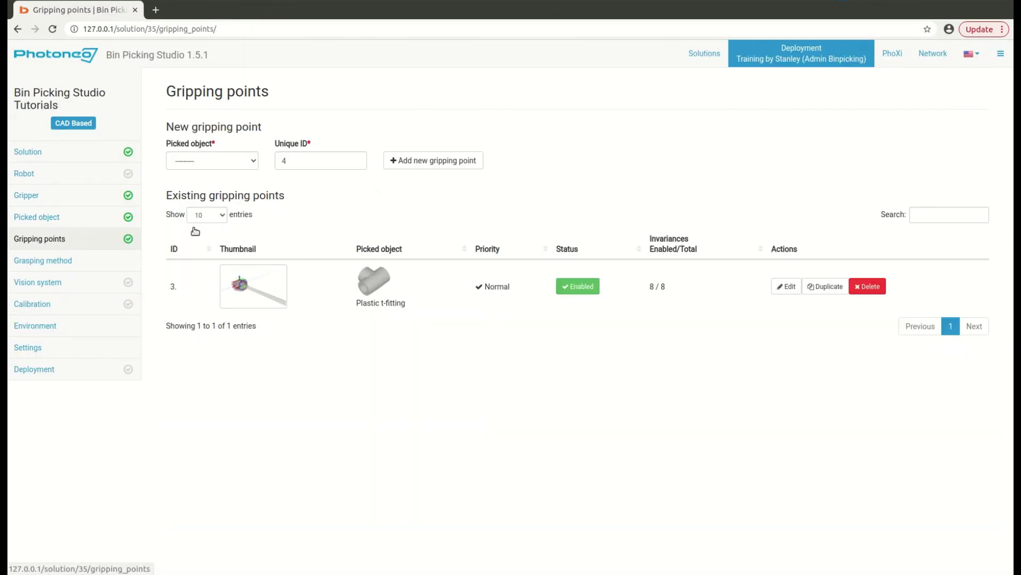
{"action": "left_click", "coordinate": [250, 163]}
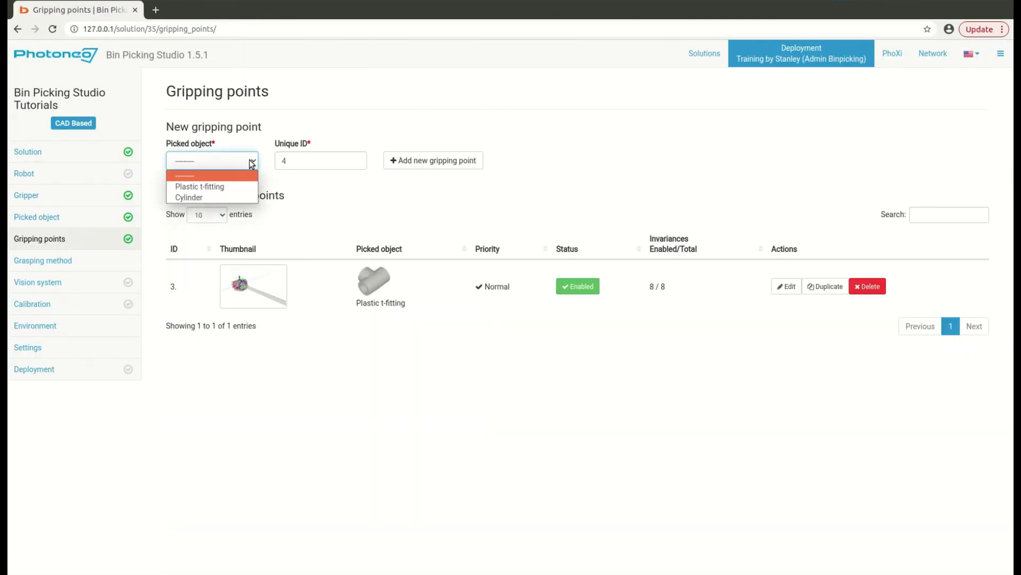
{"action": "left_click", "coordinate": [190, 198]}
{"action": "left_click", "coordinate": [411, 162]}
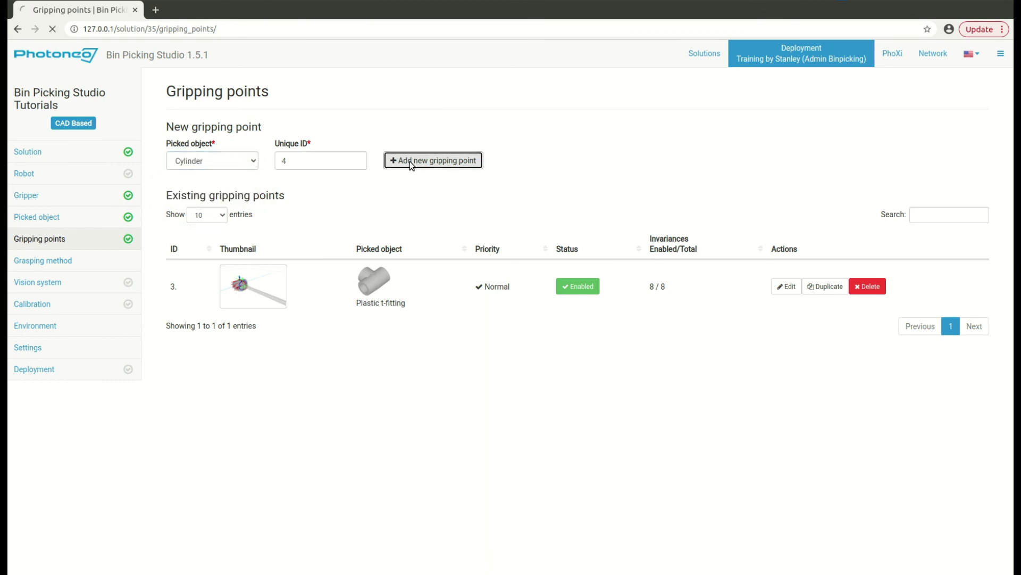
Step: Set the new gripping point's Rotation X to -90°
{"action": "left_click_drag", "start_coordinate": [626, 345], "coordinate": [633, 379]}
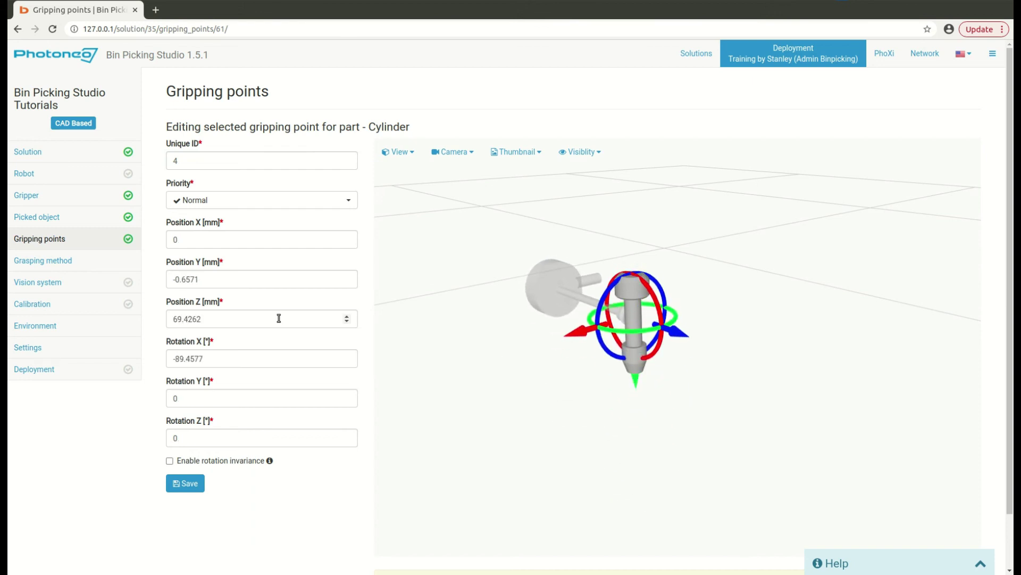
{"action": "double_click", "coordinate": [230, 362]}
{"action": "type", "text": "-90"}
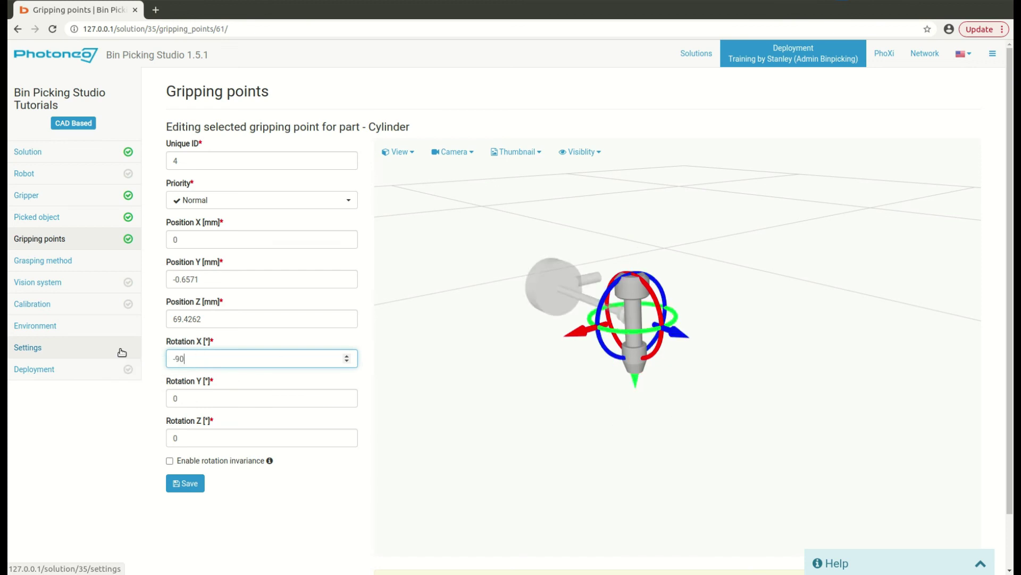
{"action": "left_click_drag", "start_coordinate": [515, 312], "coordinate": [605, 351]}
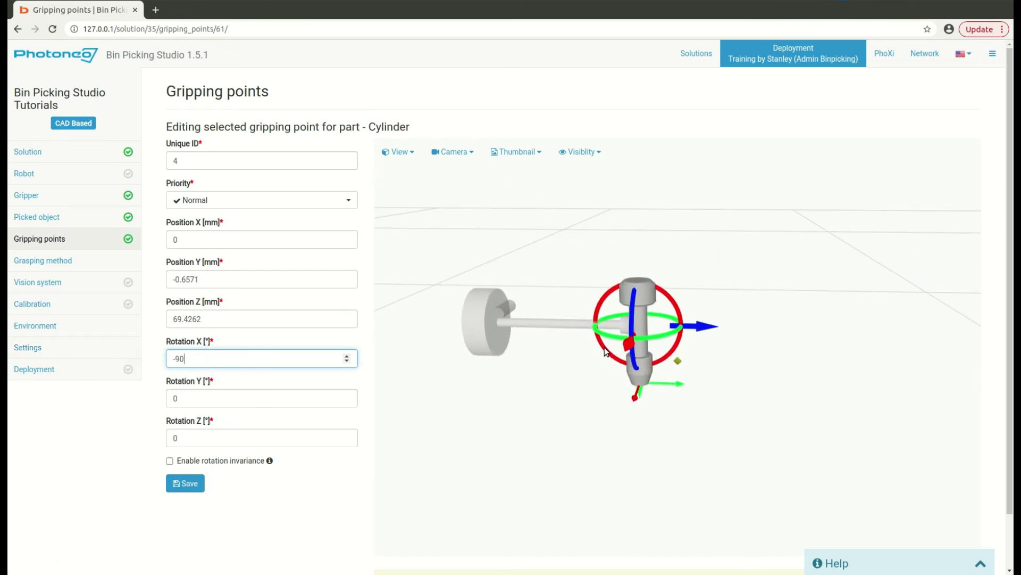
Step: Enable Z-axis rotation invariance, 0–360° in 8 steps, and preview the last invariance pose
{"action": "left_click", "coordinate": [199, 460]}
{"action": "left_click_drag", "start_coordinate": [482, 367], "coordinate": [508, 467]}
{"action": "left_click_drag", "start_coordinate": [393, 541], "coordinate": [546, 539]}
{"action": "scroll", "coordinate": [127, 475], "scroll_direction": "down", "scroll_amount": 6}
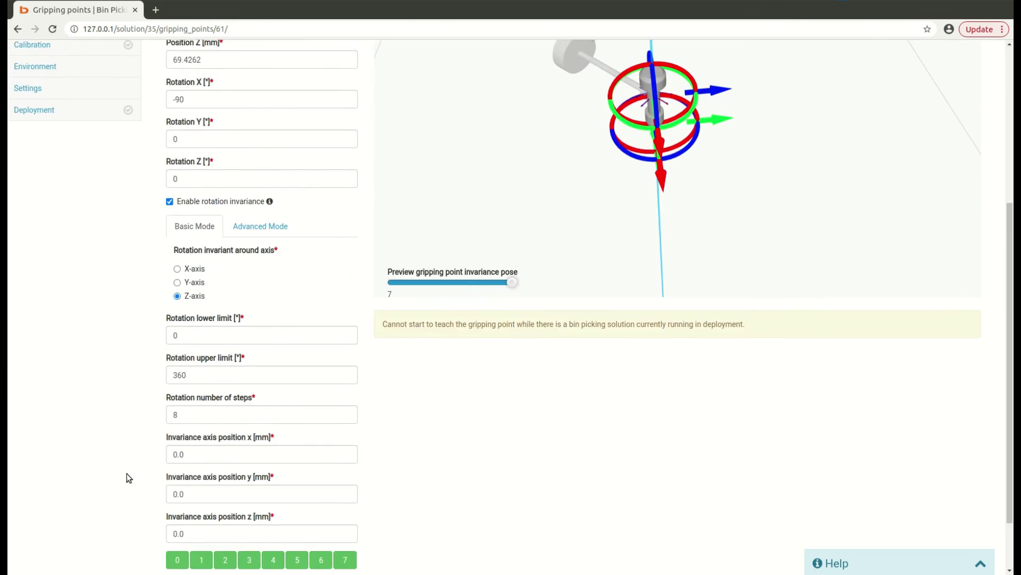